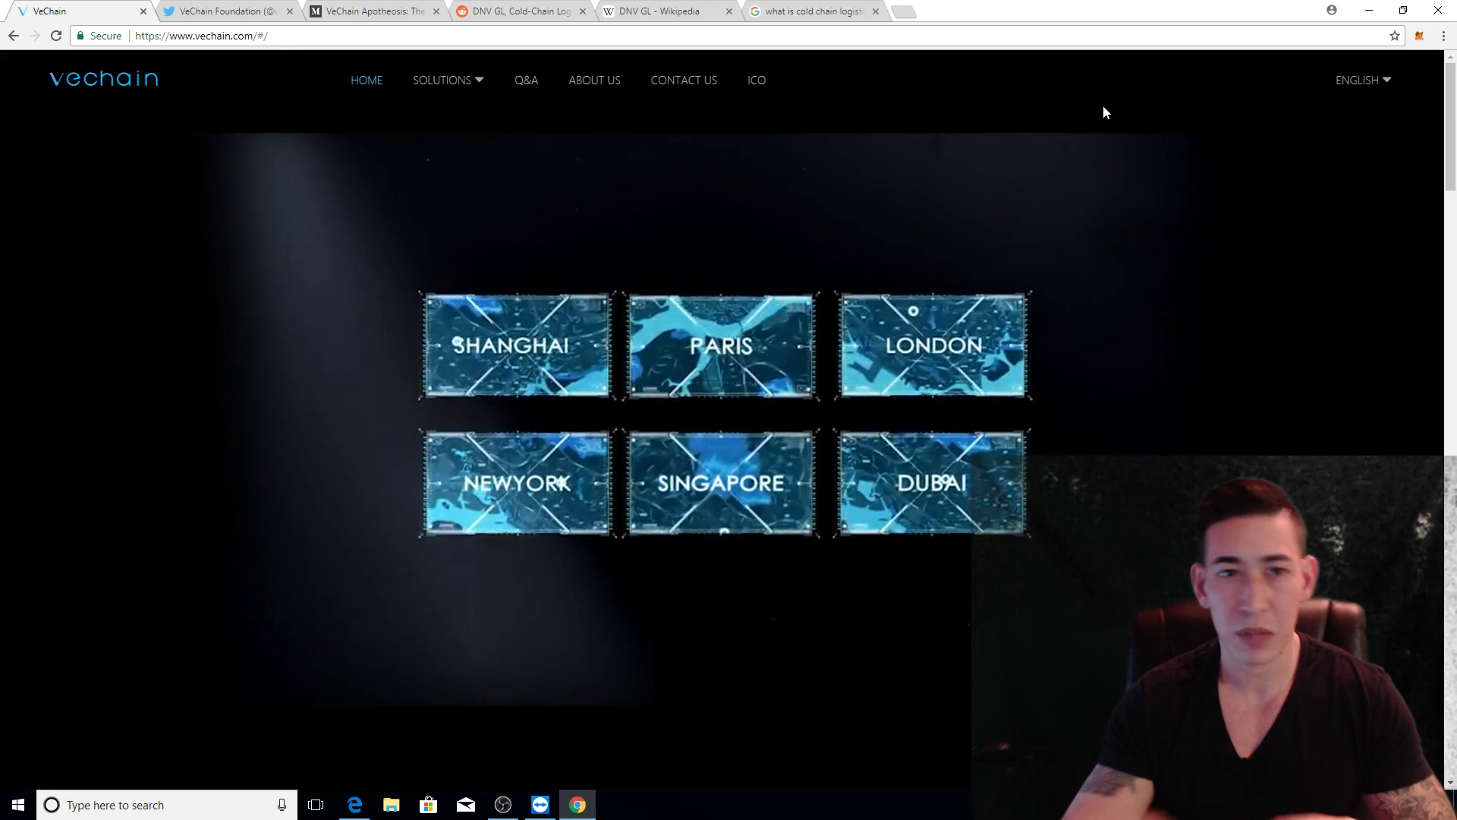
Leave the VeChain Foundation Twitter profile for the Medium 'VeChain Apotheosis: The Beginning' tab
left_click(229, 11)
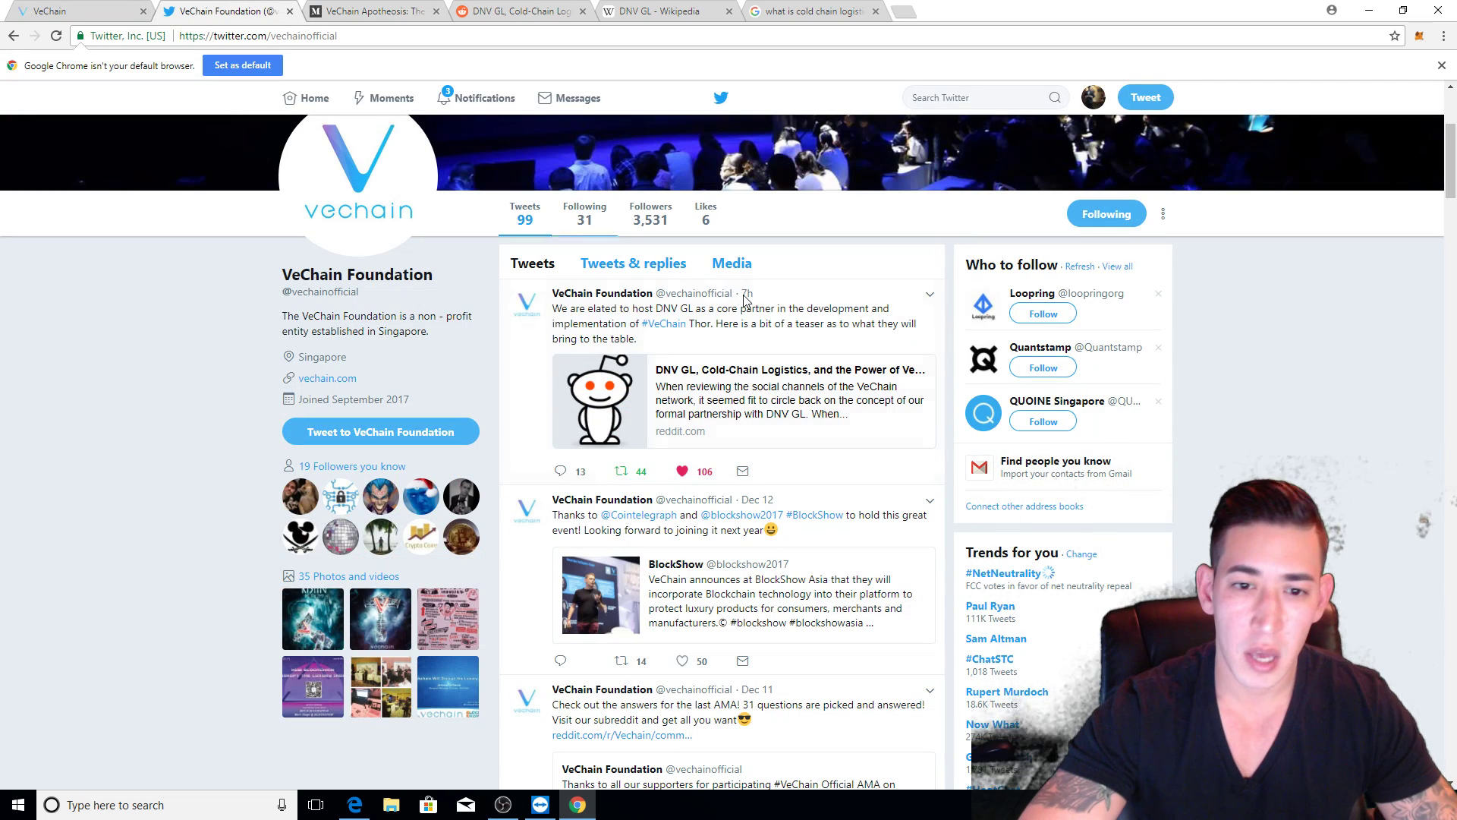
scroll(746, 299, "down", 3)
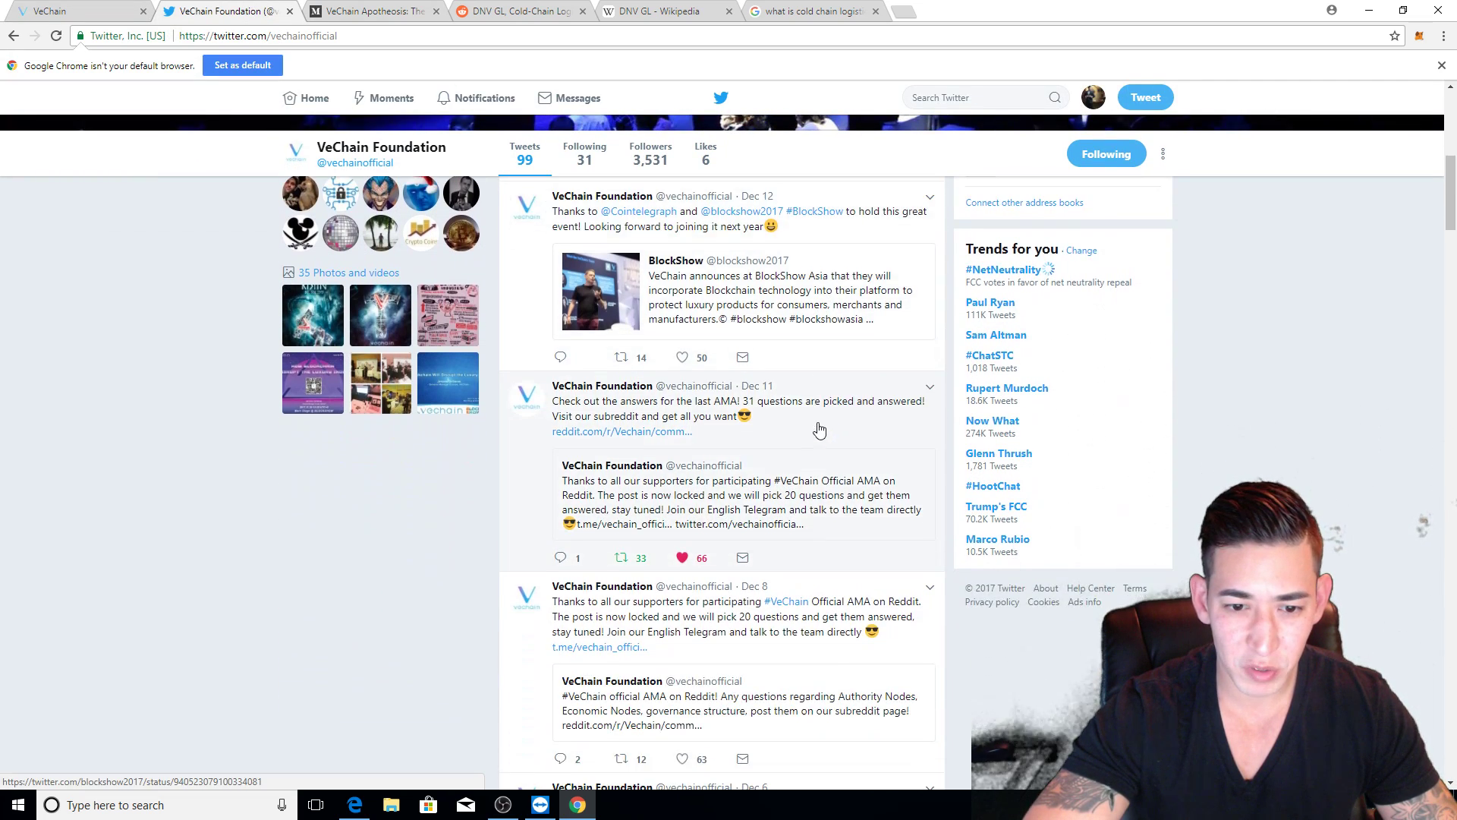
scroll(818, 429, "down", 3)
scroll(793, 420, "down", 3)
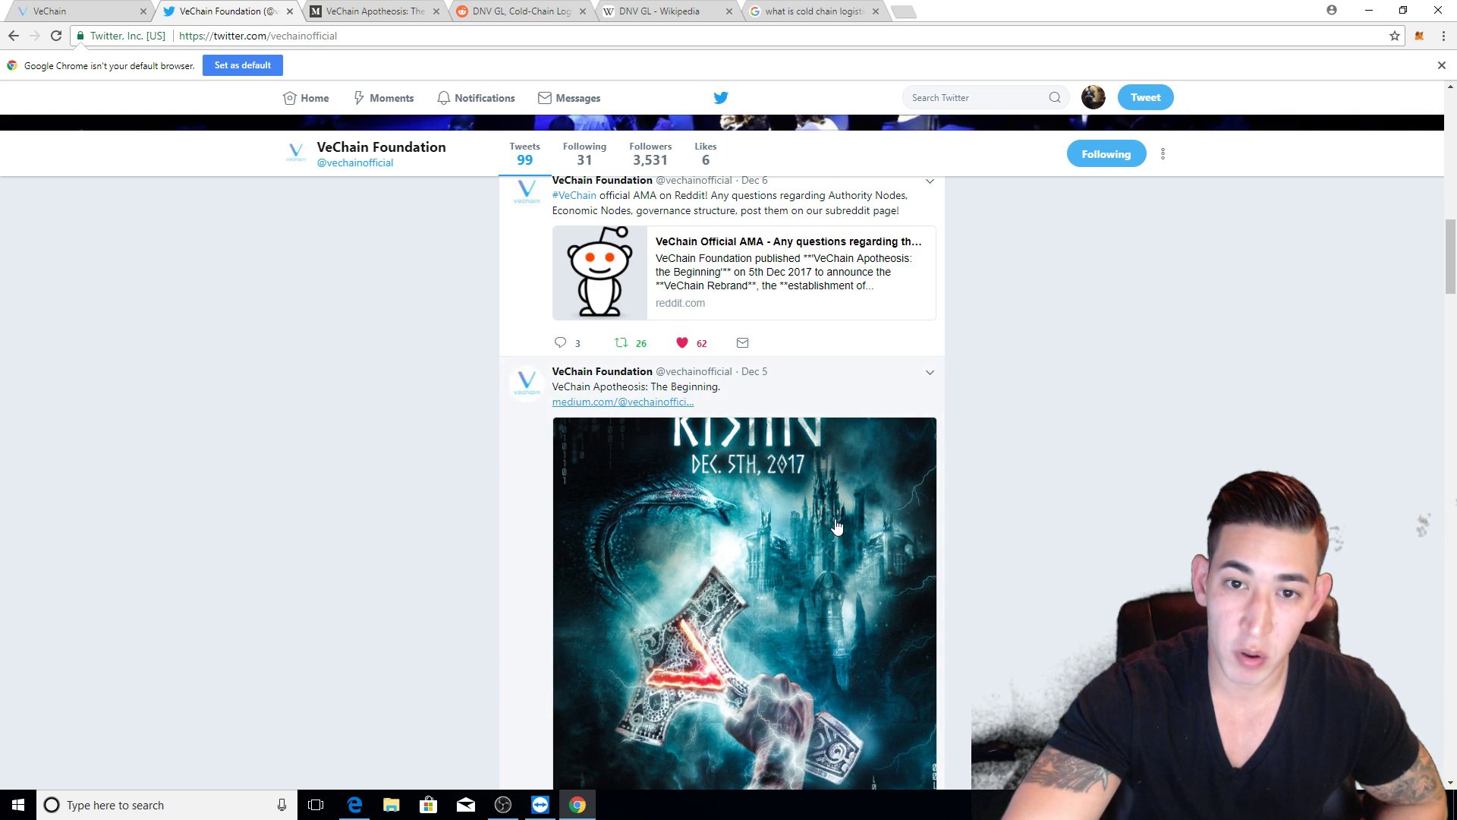
scroll(838, 488, "up", 5)
scroll(831, 506, "up", 2)
scroll(827, 515, "up", 2)
scroll(823, 513, "up", 2)
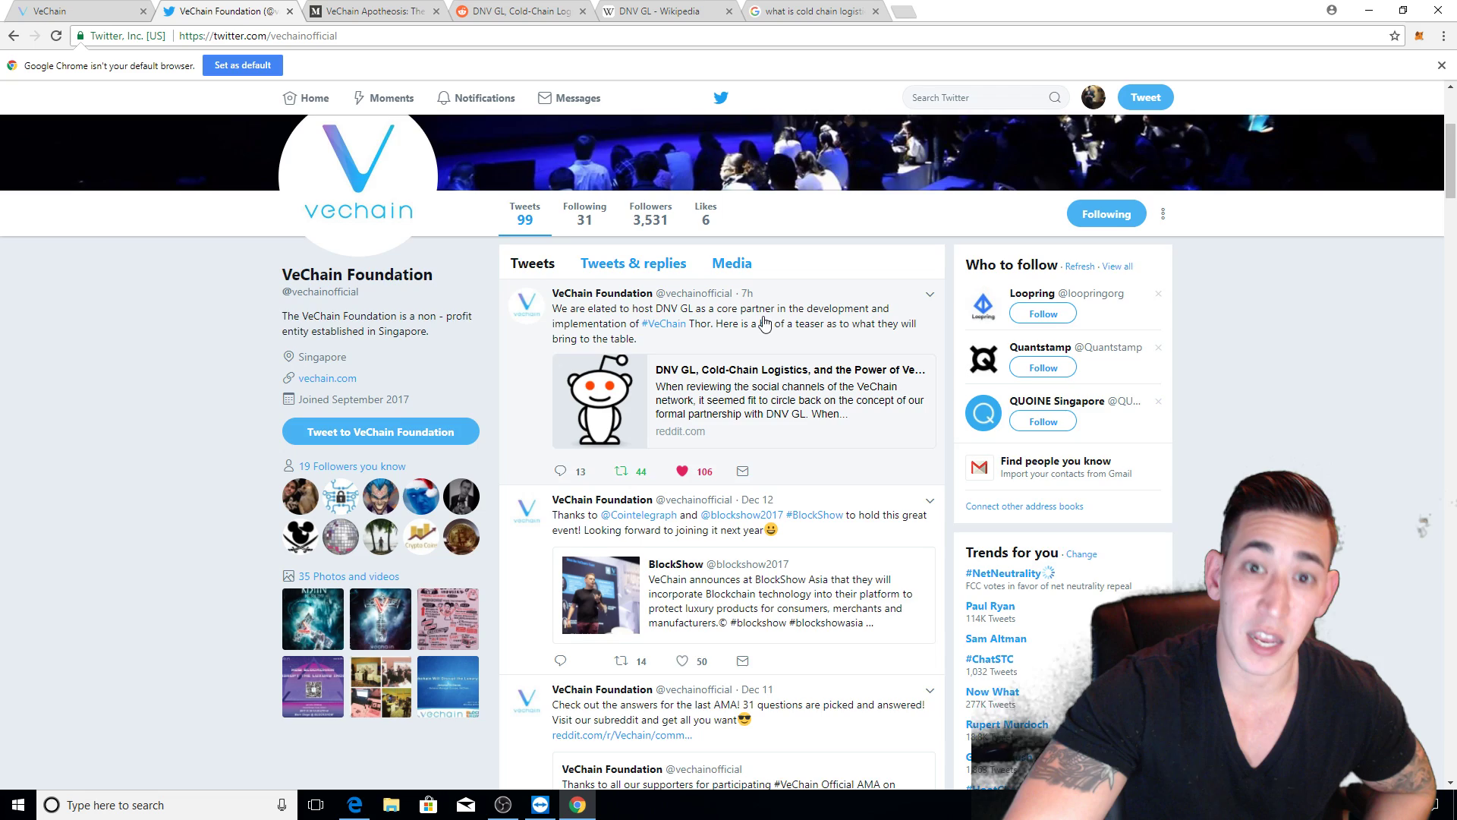
scroll(764, 324, "down", 2)
left_click(367, 10)
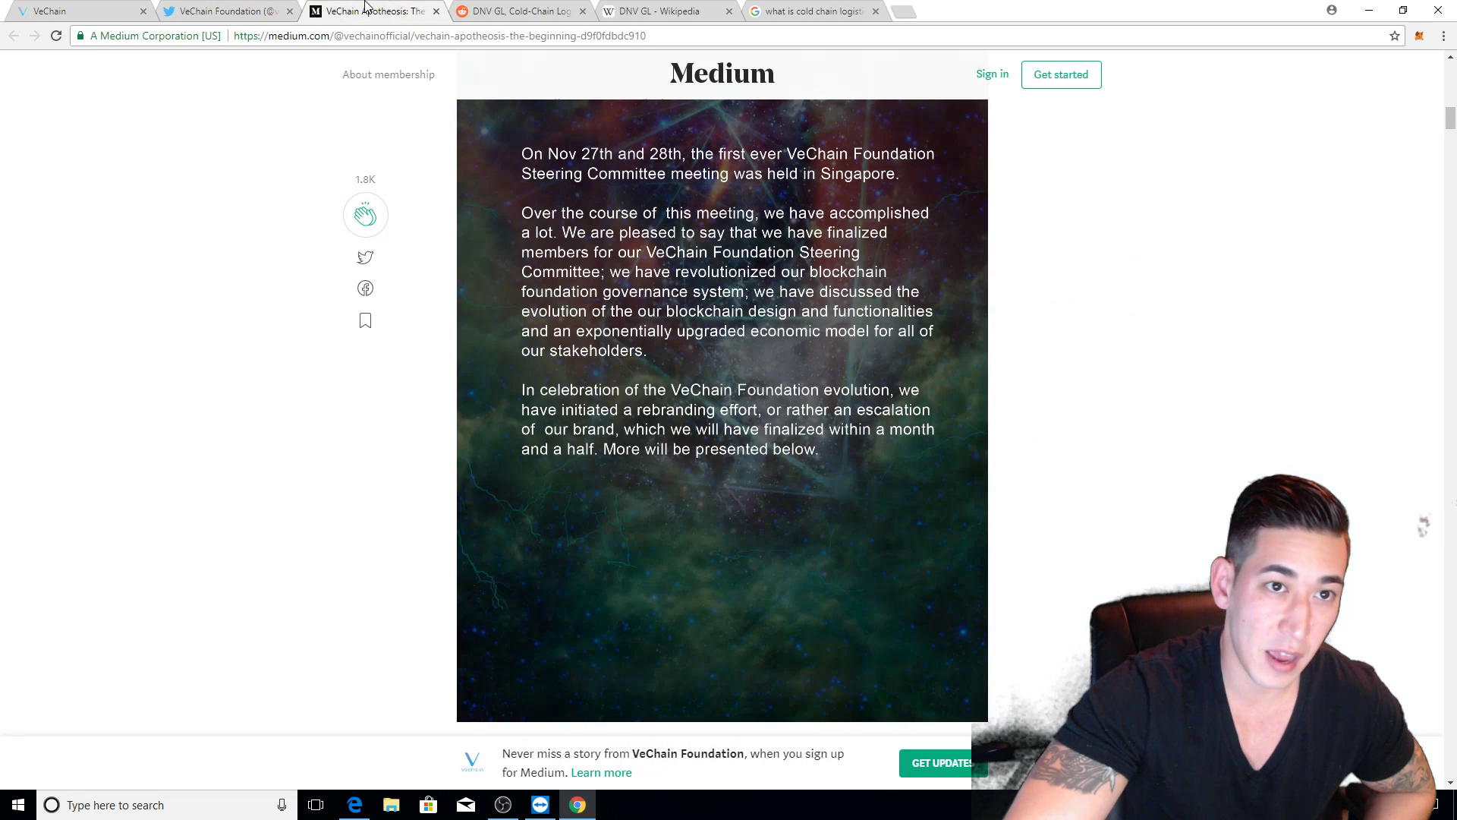
scroll(761, 286, "up", 3)
scroll(771, 292, "up", 3)
scroll(779, 318, "up", 5)
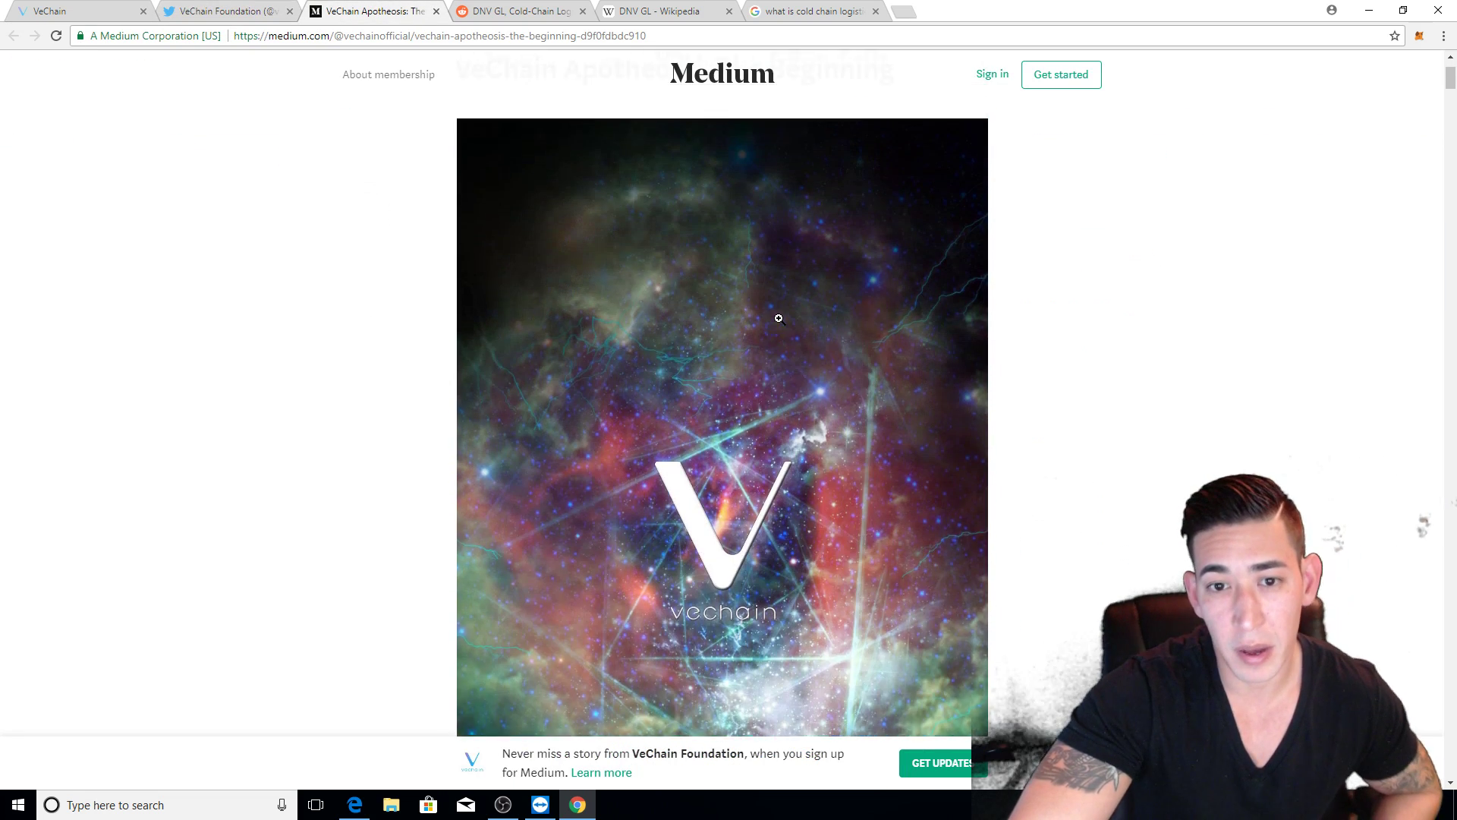
scroll(778, 317, "up", 1)
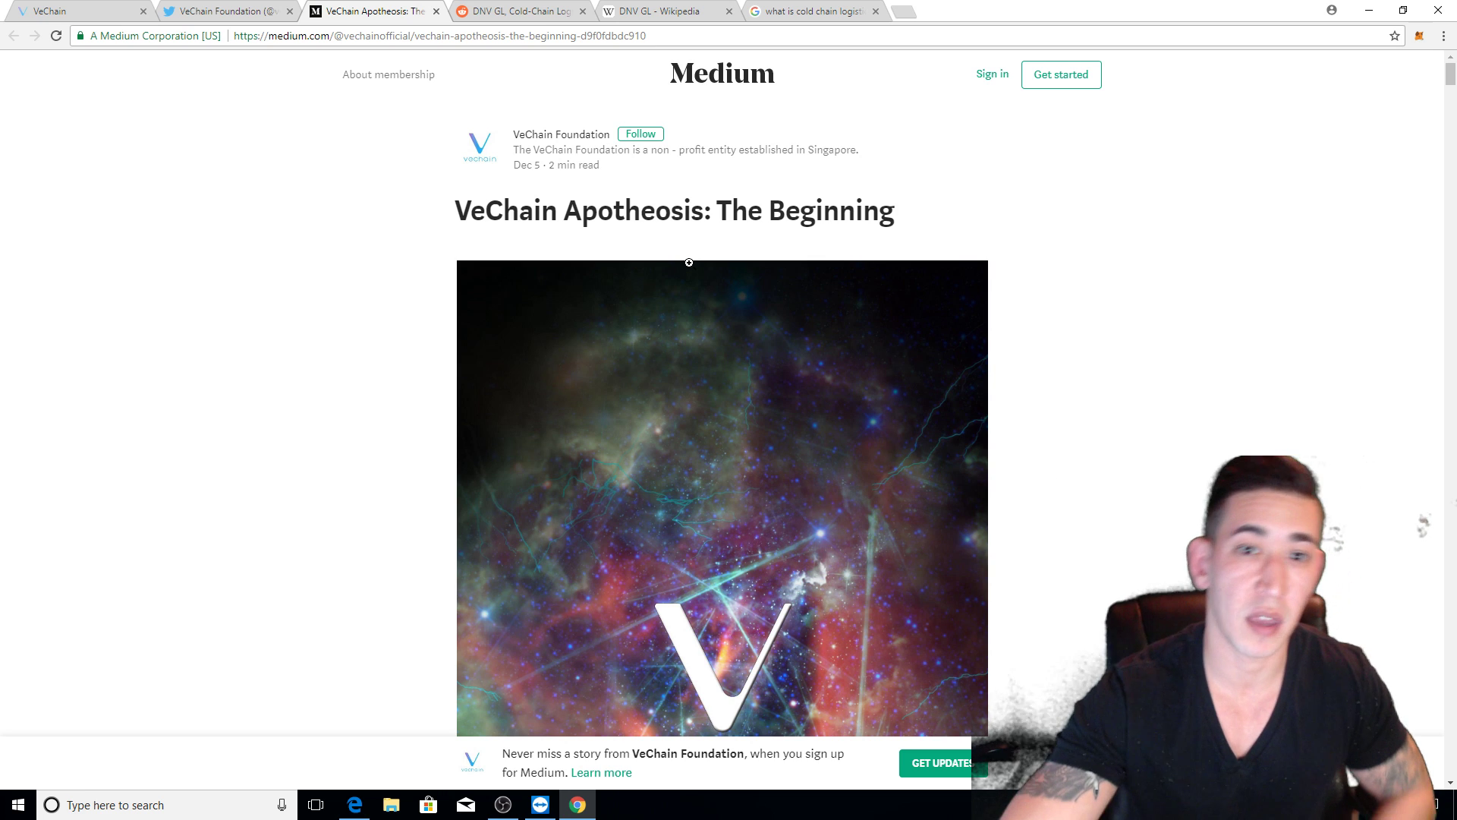
scroll(698, 237, "down", 4)
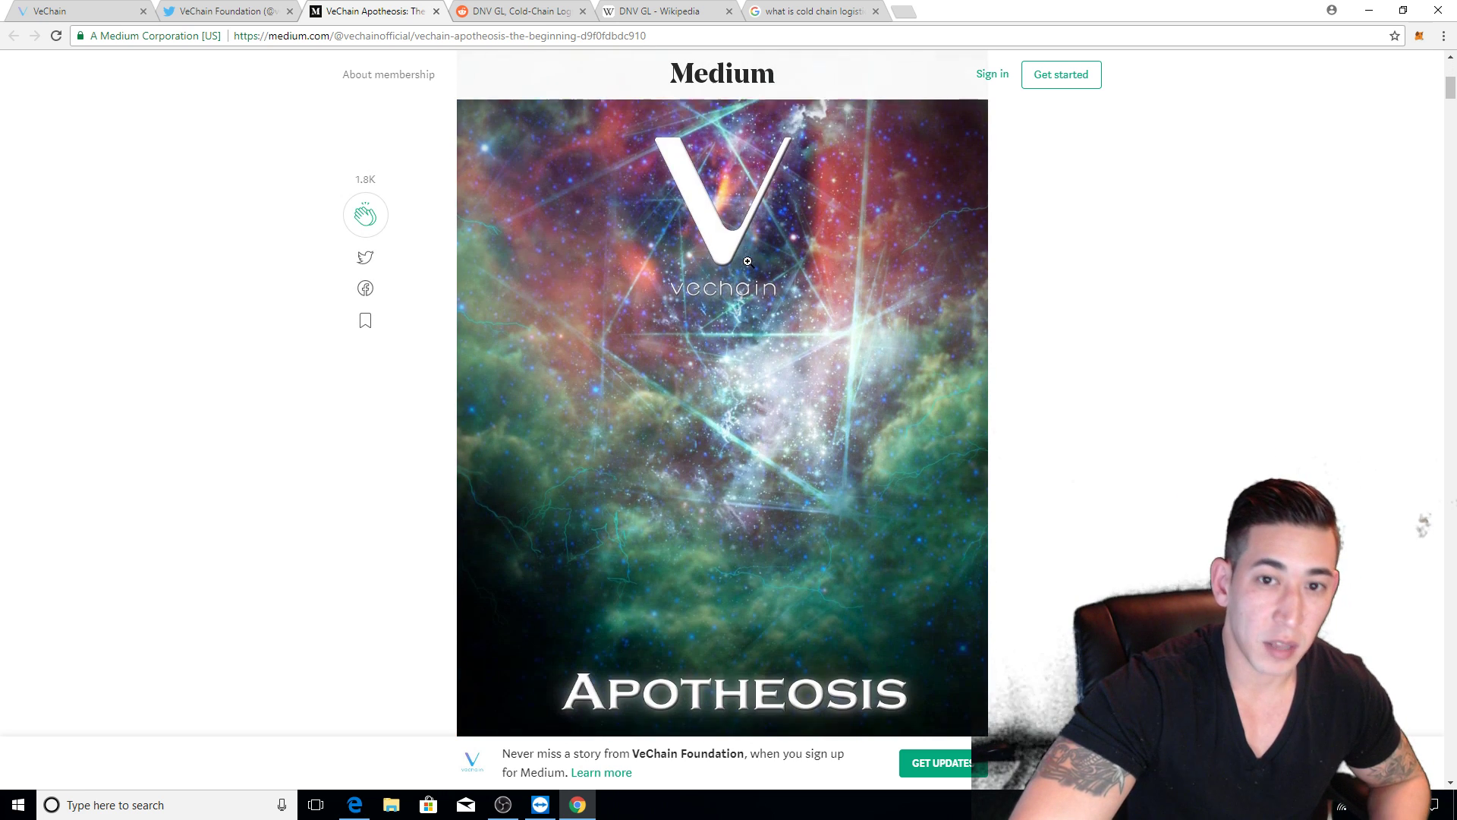
scroll(768, 269, "down", 5)
scroll(801, 308, "down", 3)
scroll(801, 309, "down", 2)
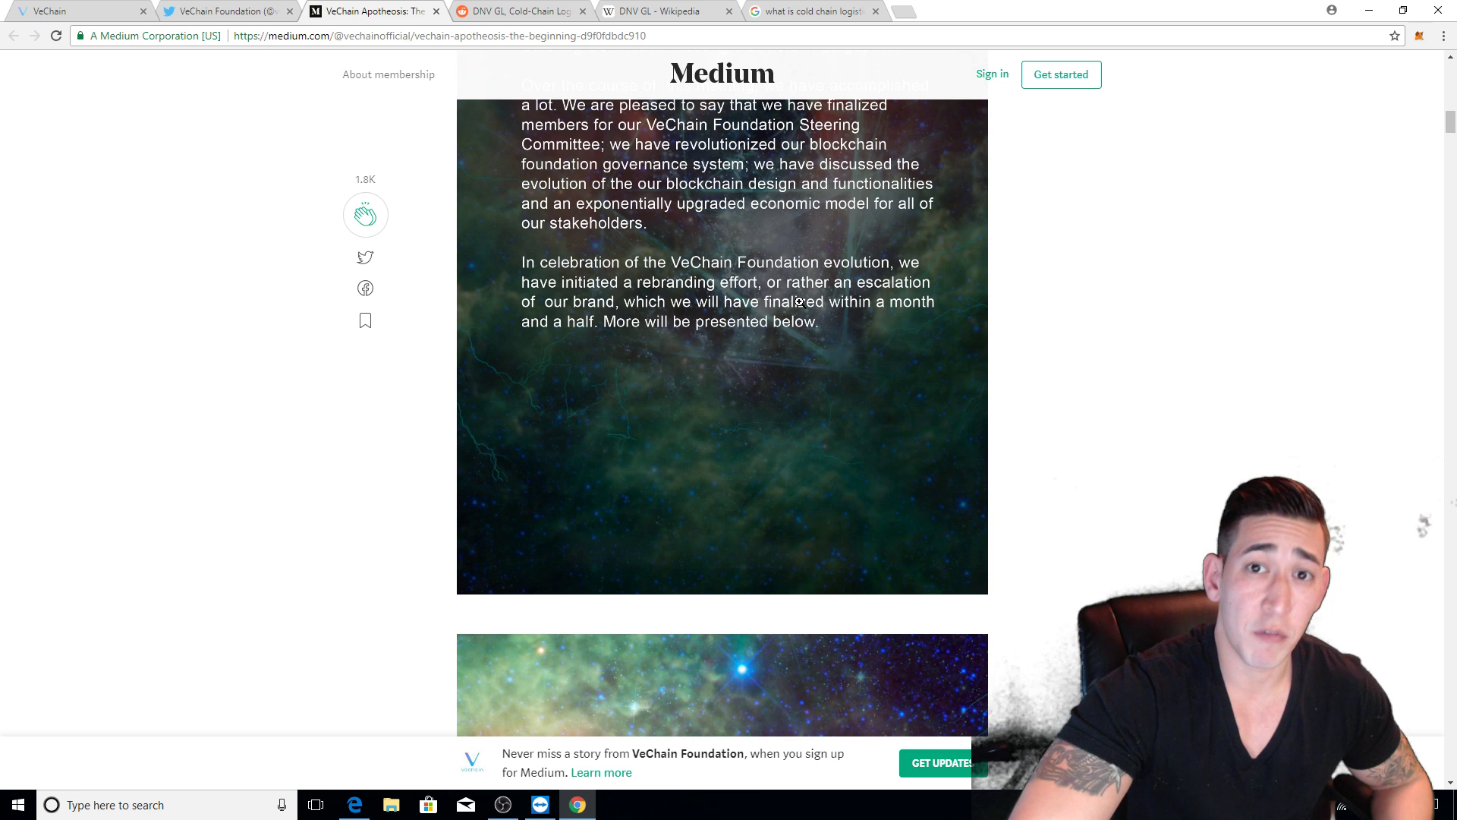
scroll(800, 302, "down", 4)
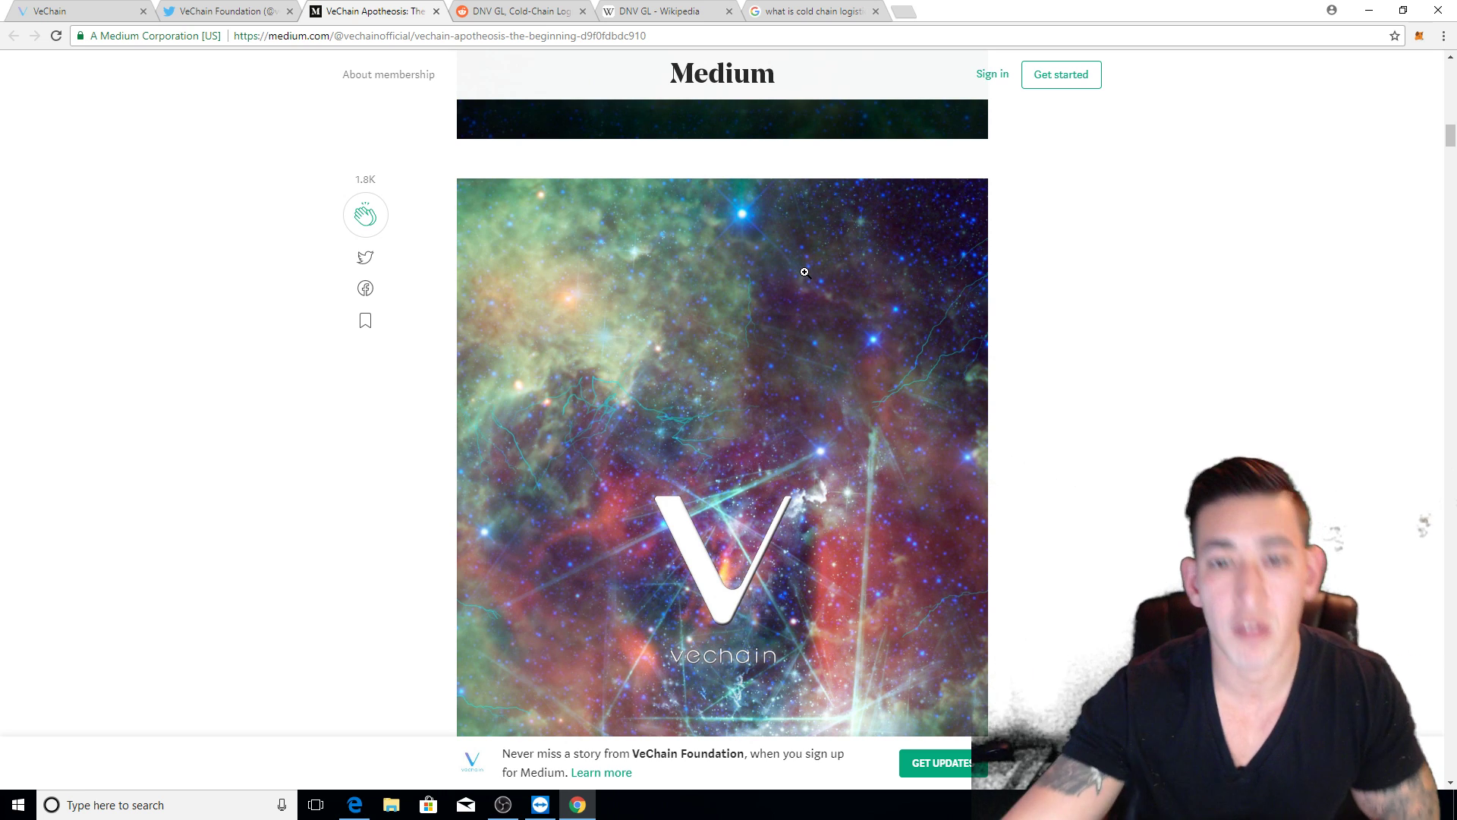
scroll(881, 438, "down", 3)
scroll(882, 438, "down", 4)
scroll(876, 432, "down", 5)
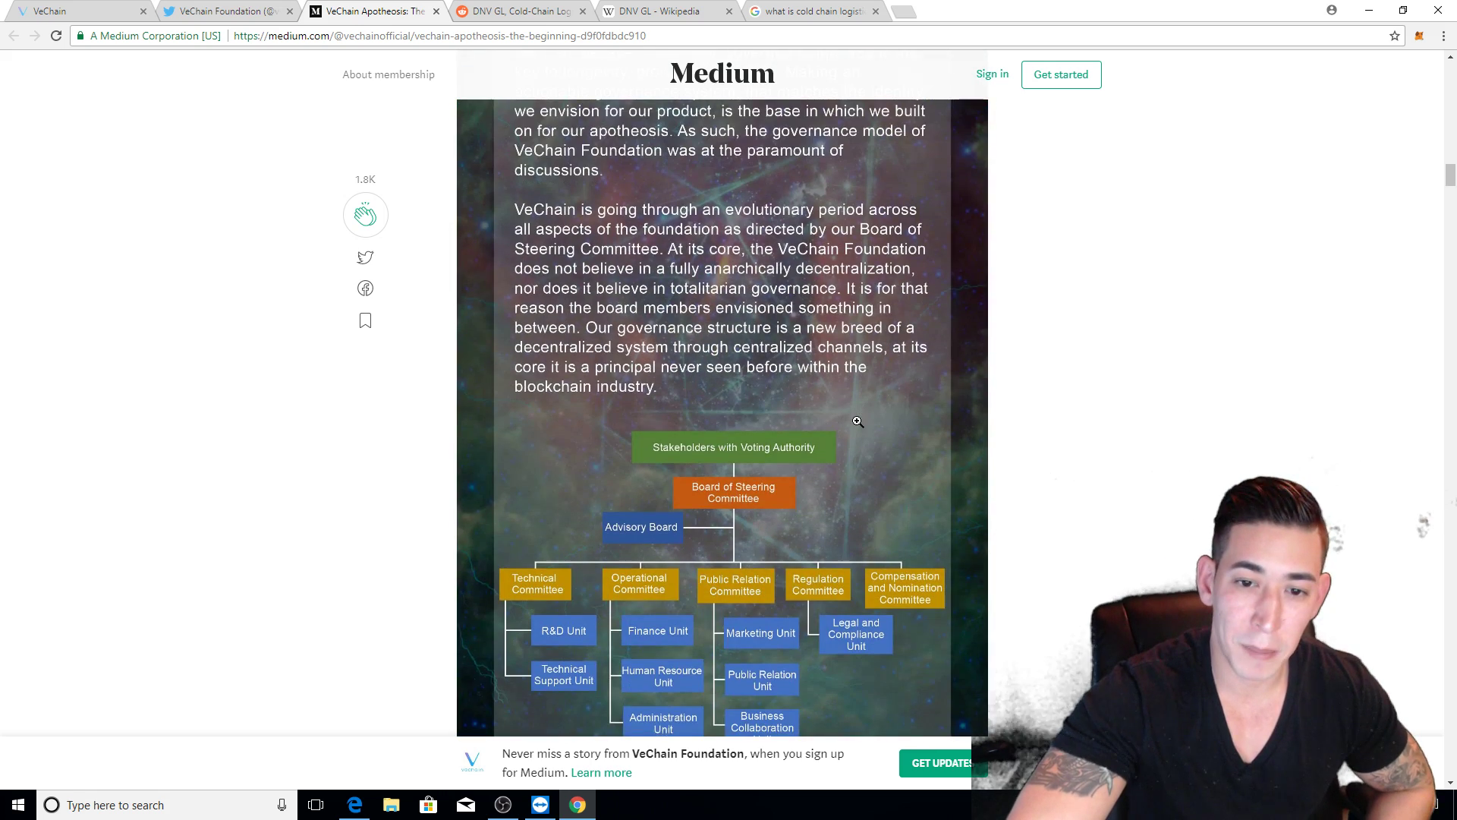
scroll(860, 421, "down", 3)
scroll(861, 422, "up", 2)
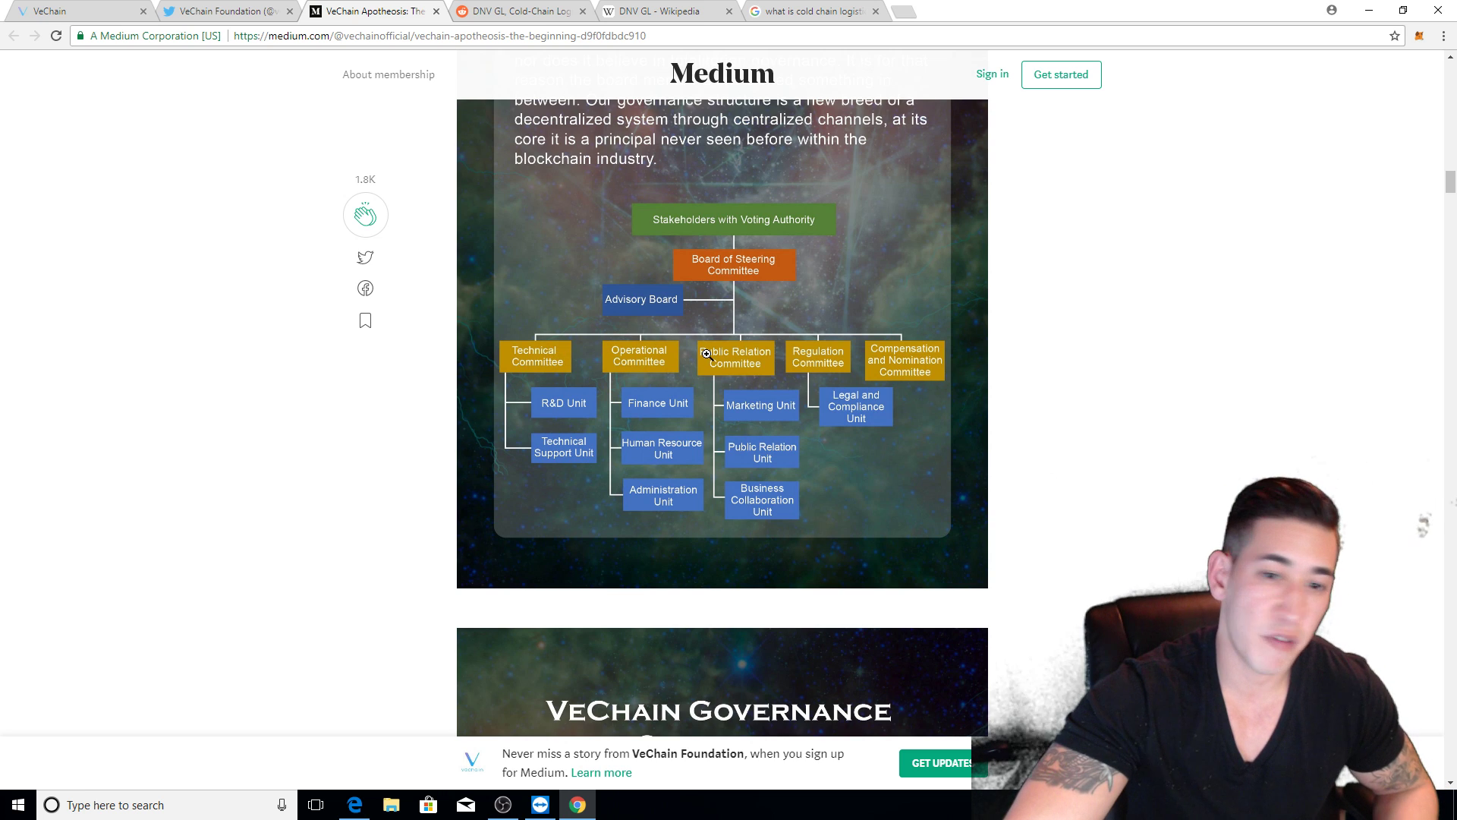
scroll(742, 356, "down", 5)
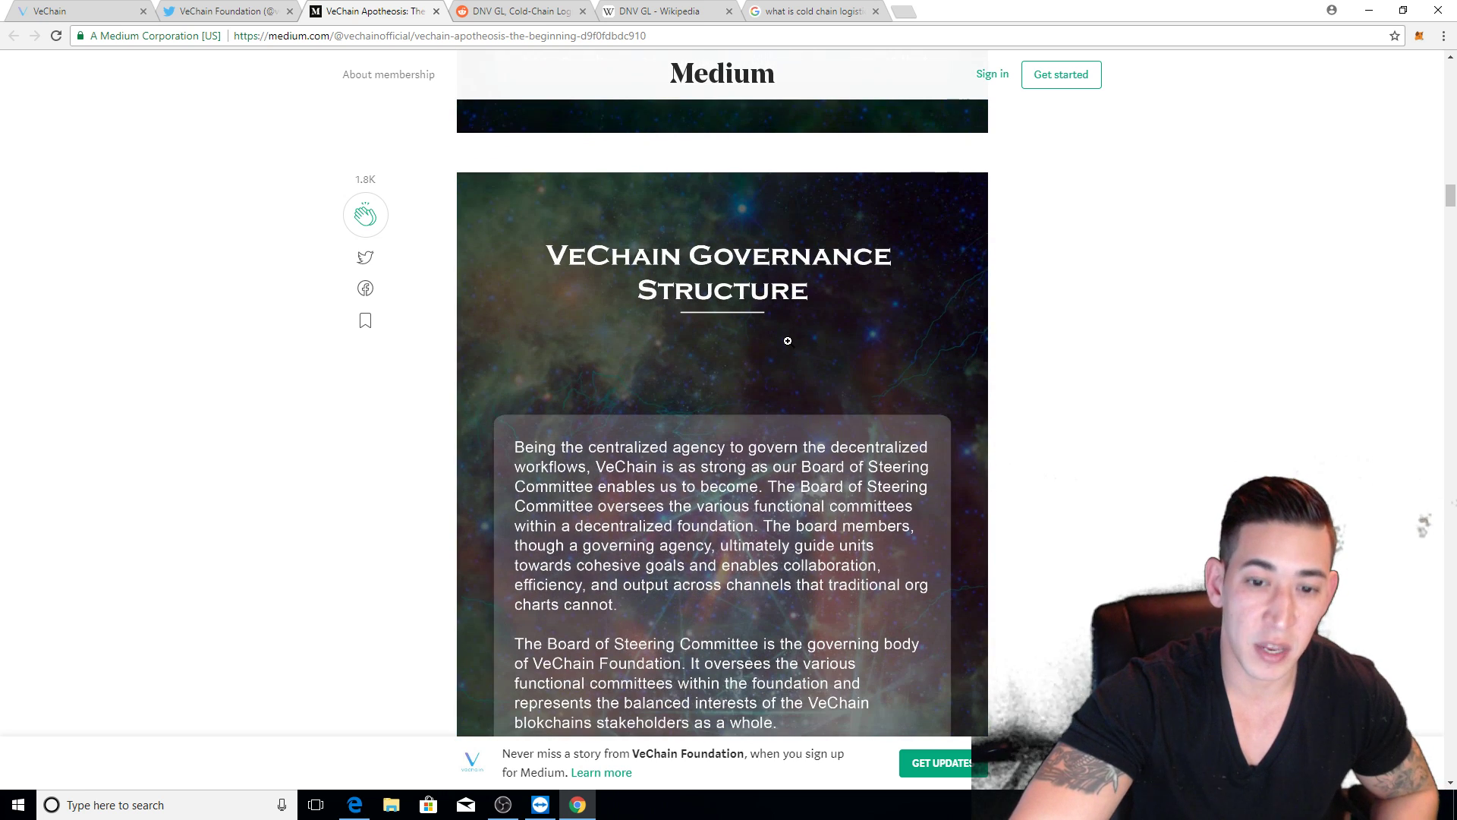
scroll(787, 340, "down", 3)
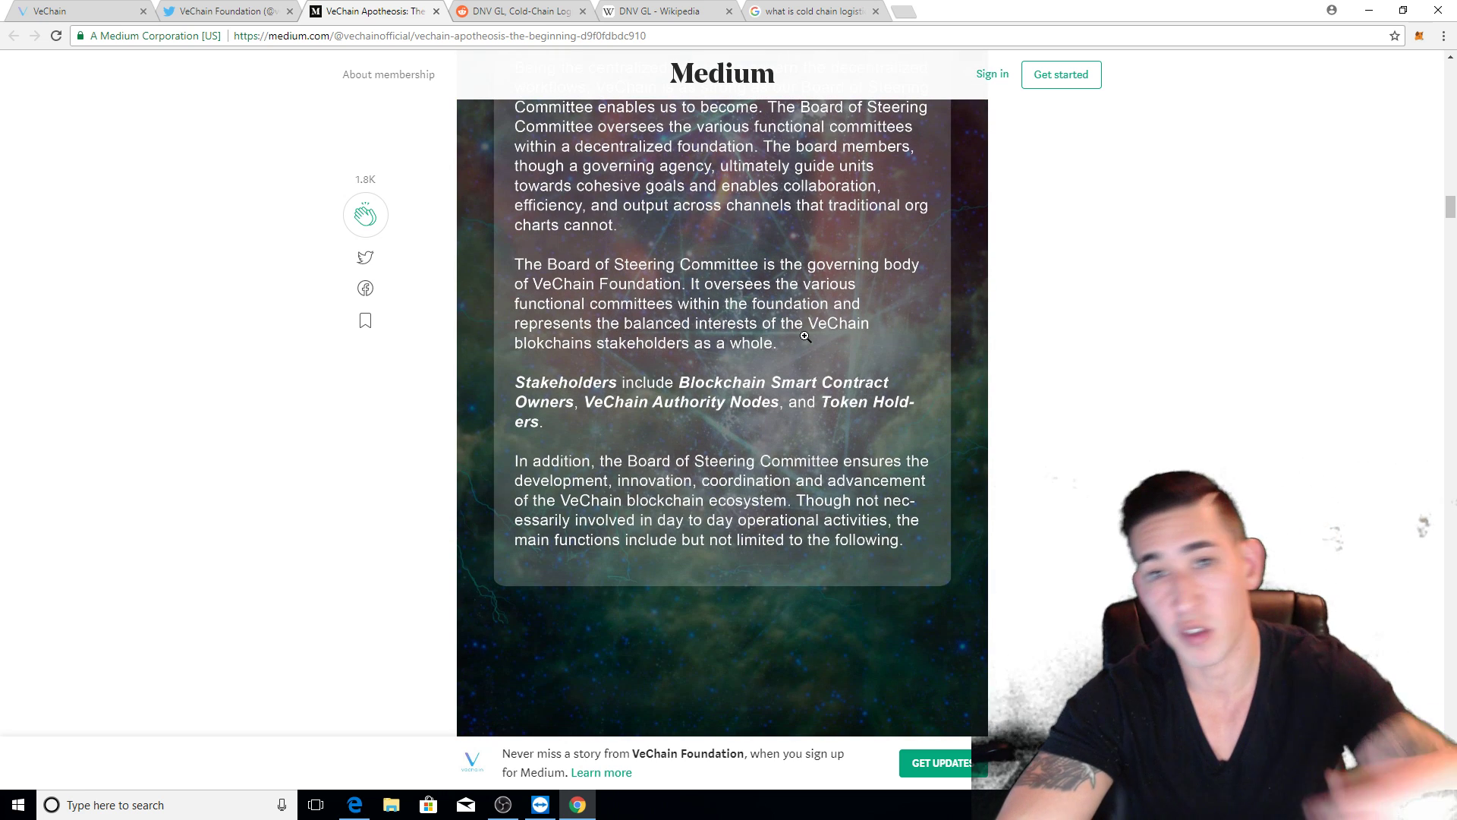
scroll(808, 336, "down", 4)
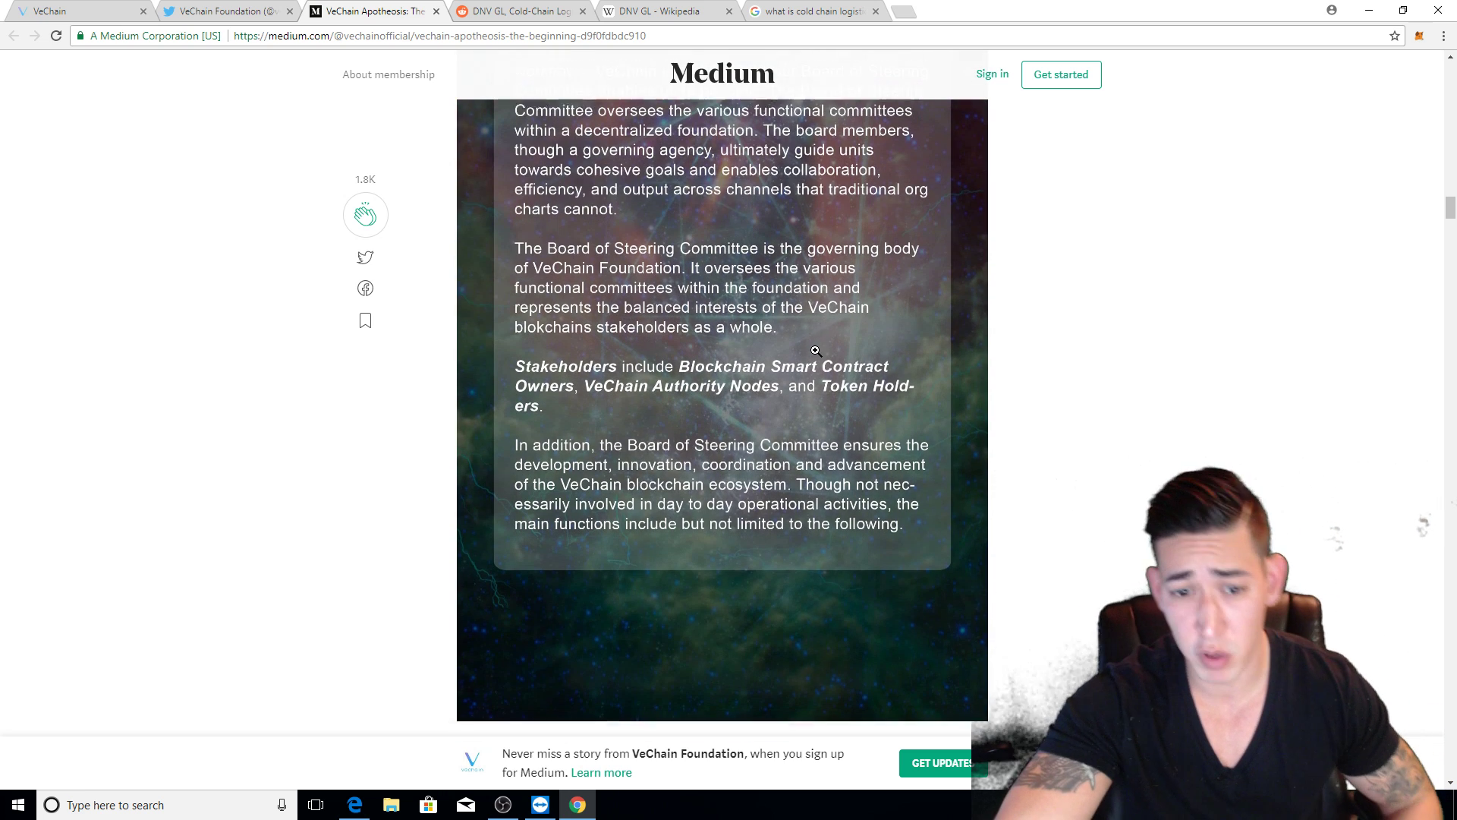
scroll(815, 350, "down", 3)
scroll(815, 346, "down", 6)
scroll(815, 345, "down", 5)
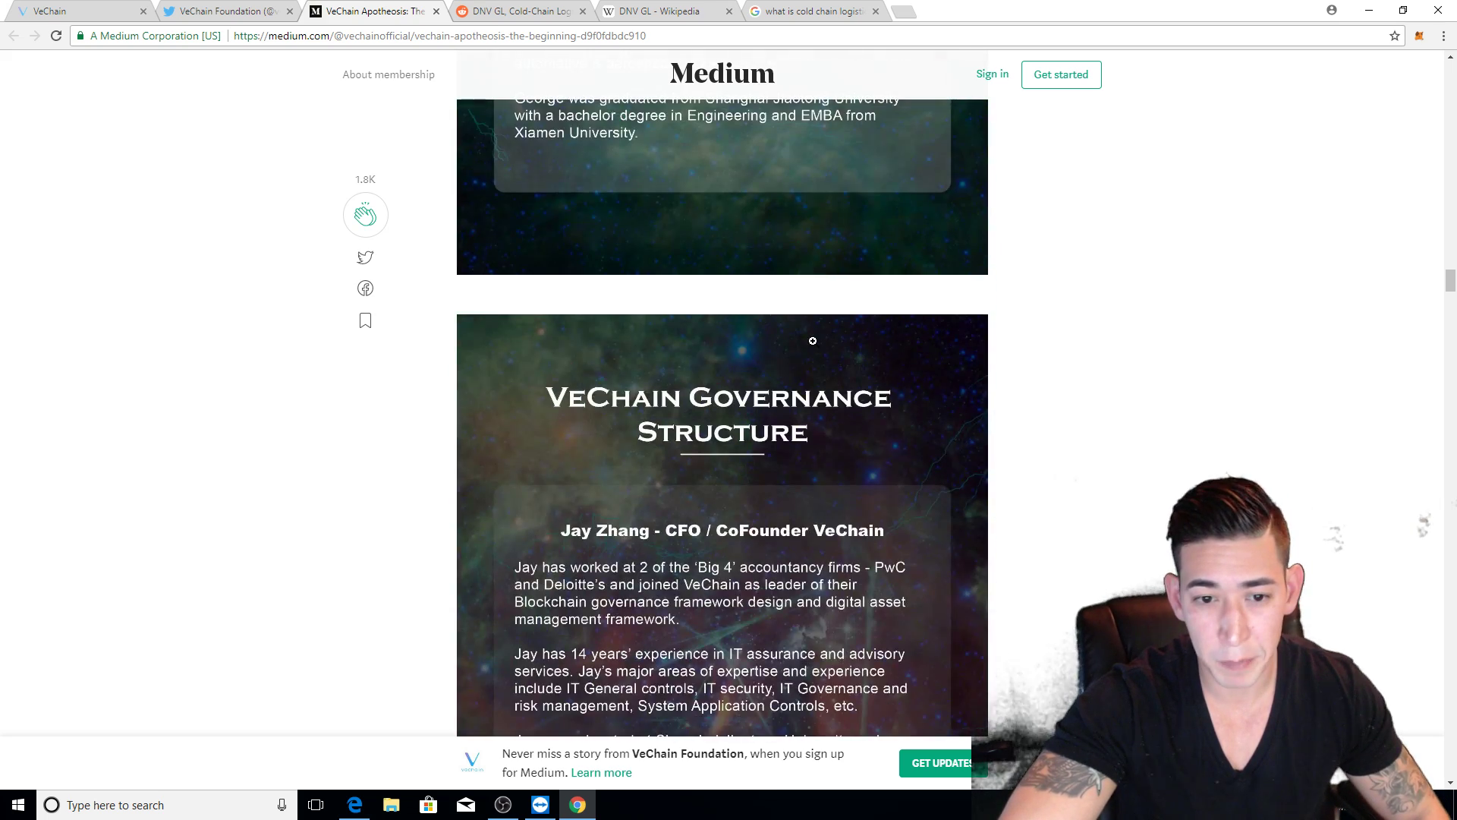
scroll(815, 341, "up", 4)
scroll(815, 341, "up", 2)
scroll(816, 341, "up", 1)
scroll(623, 357, "up", 1)
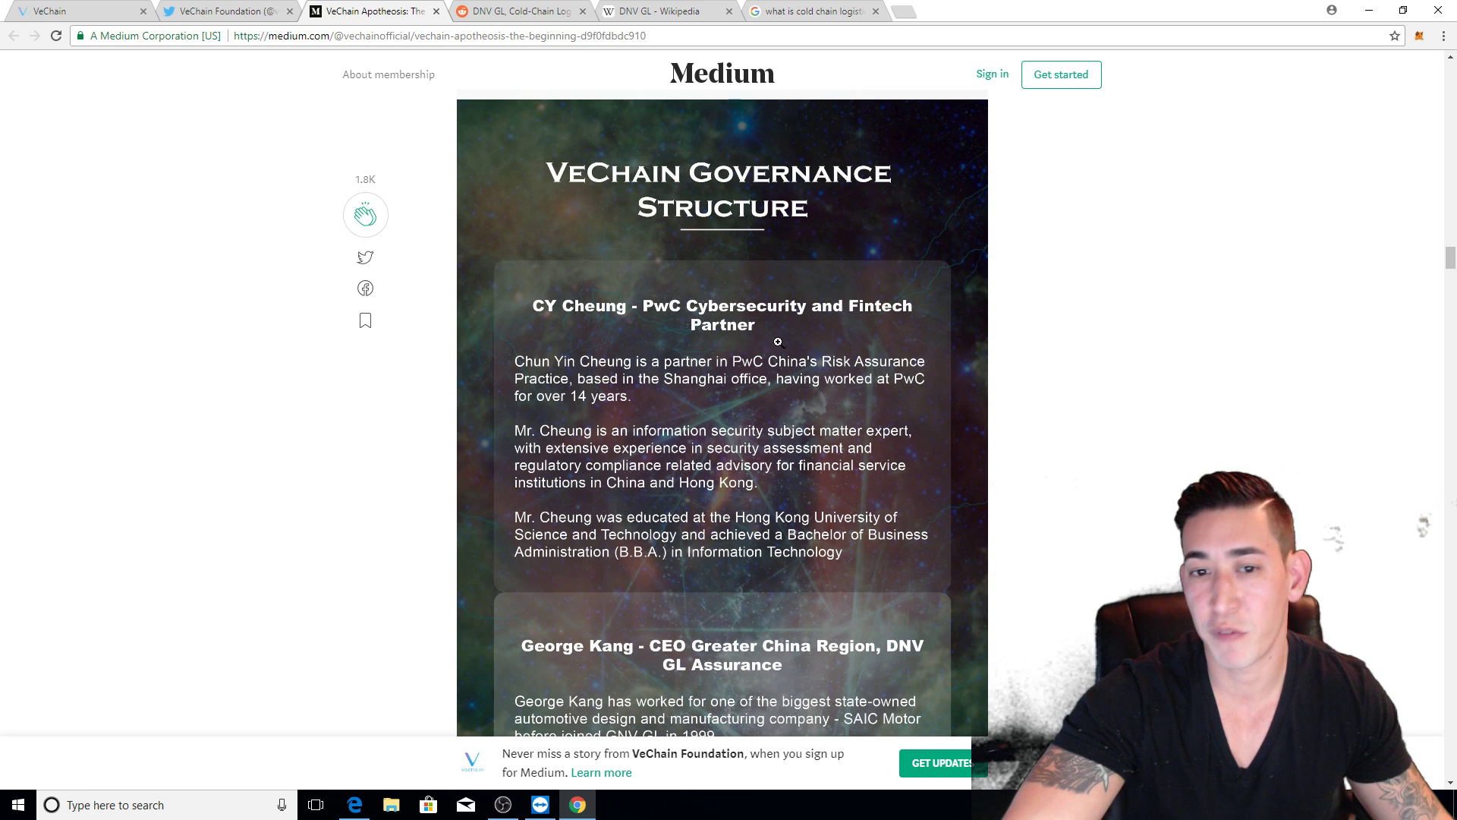
scroll(724, 364, "down", 3)
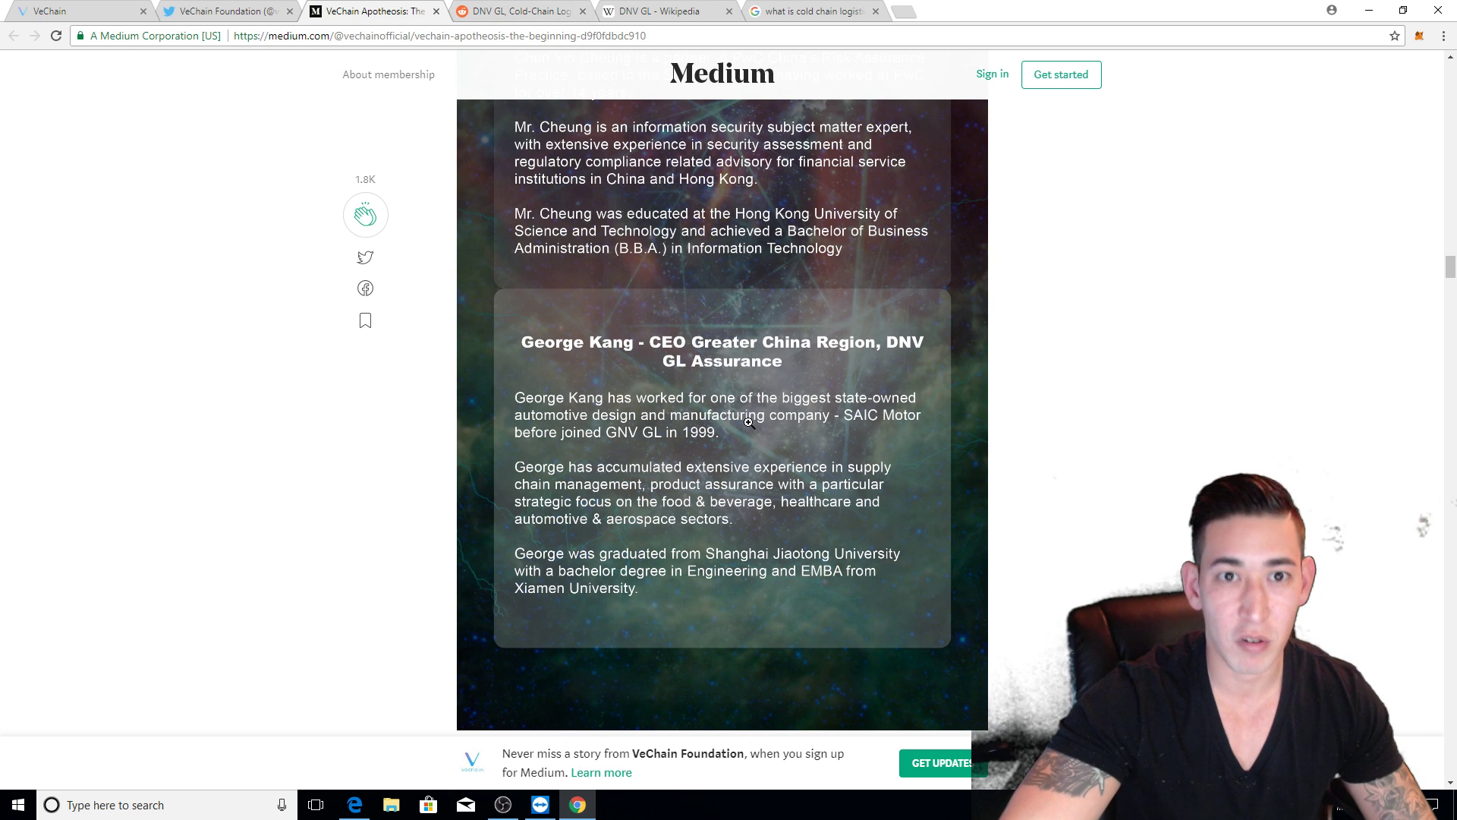
scroll(749, 412, "down", 3)
scroll(765, 394, "down", 2)
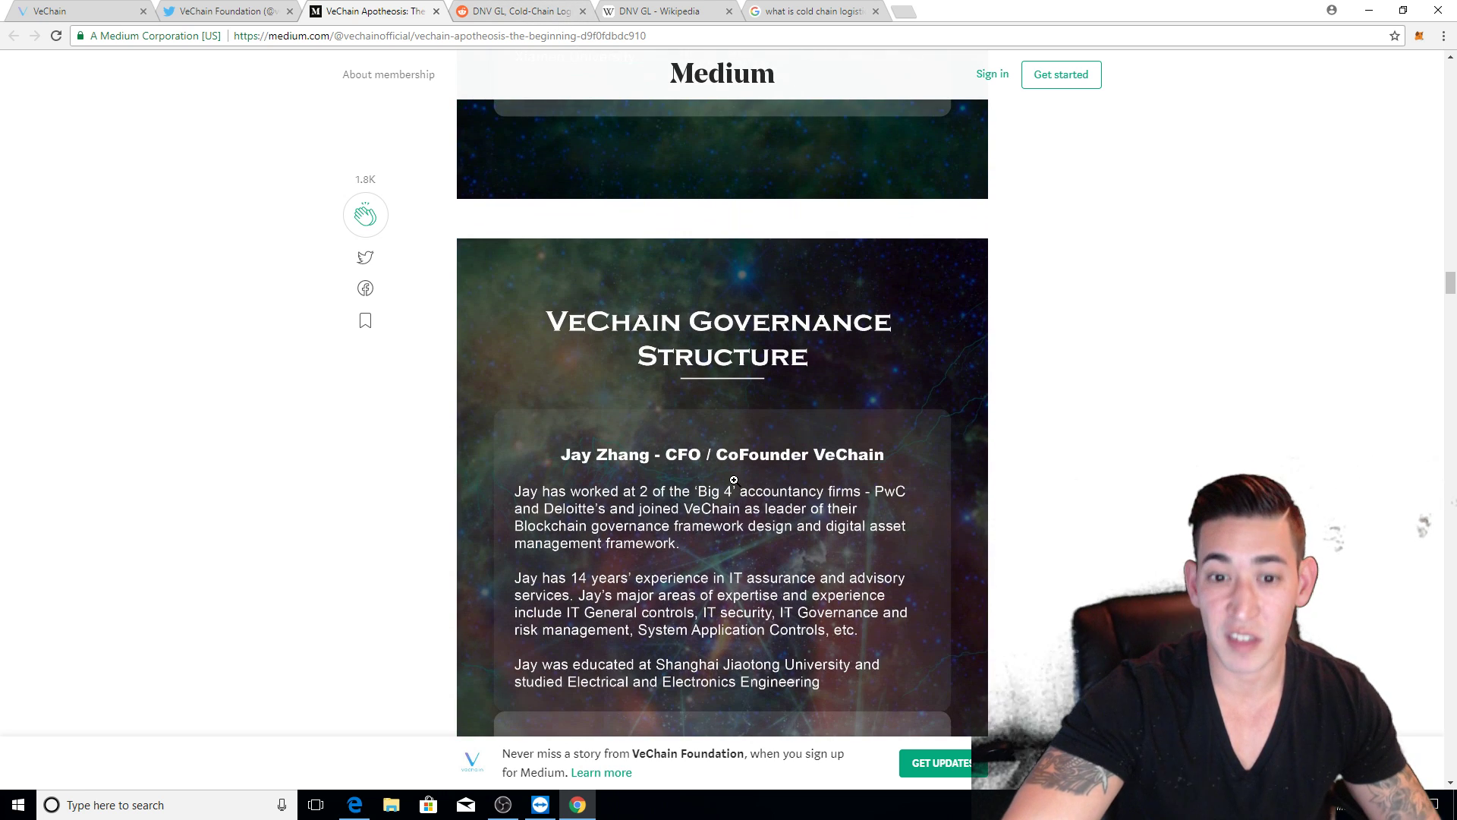
scroll(734, 471, "down", 3)
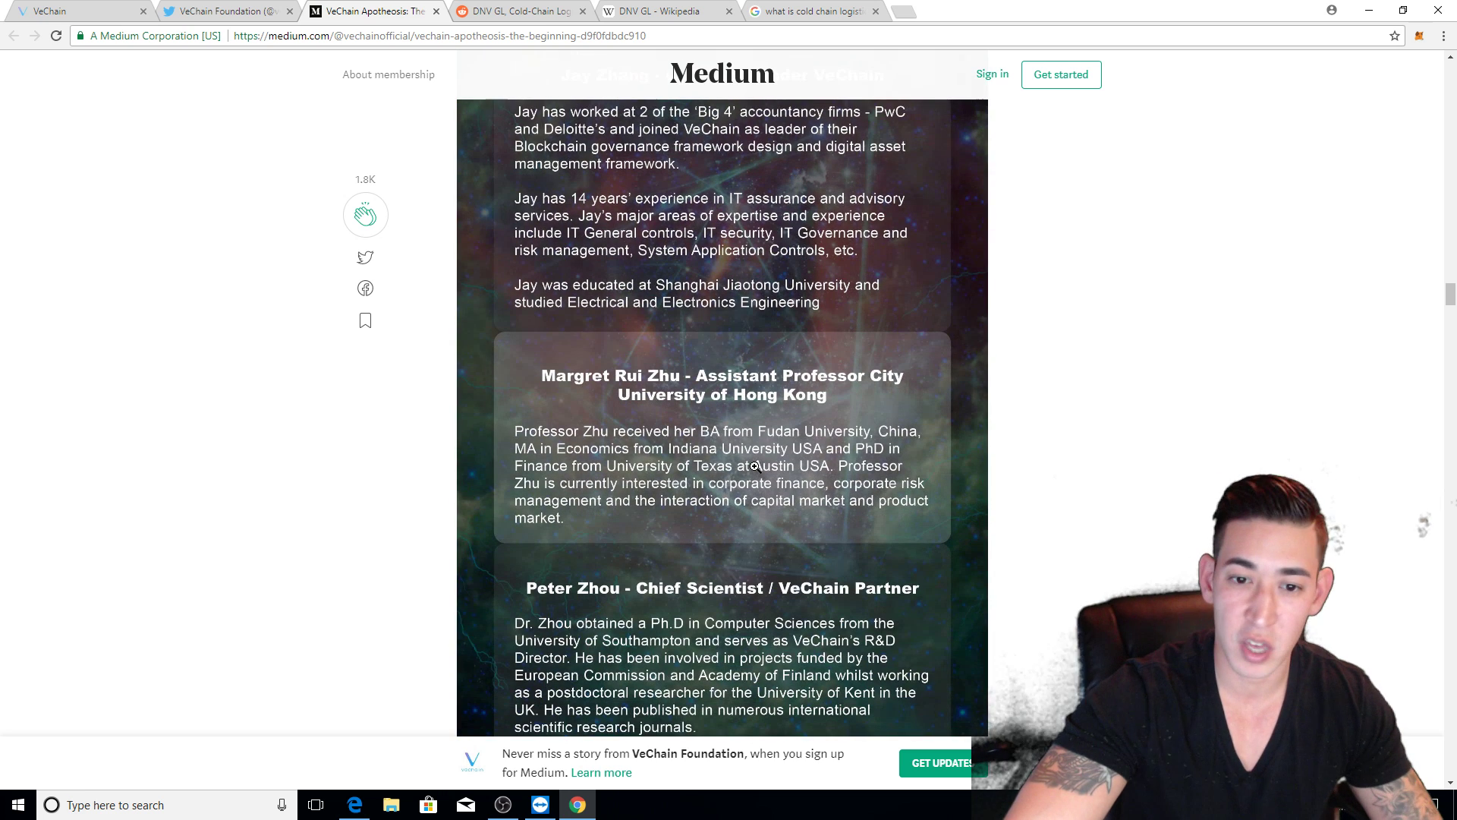
scroll(745, 453, "down", 2)
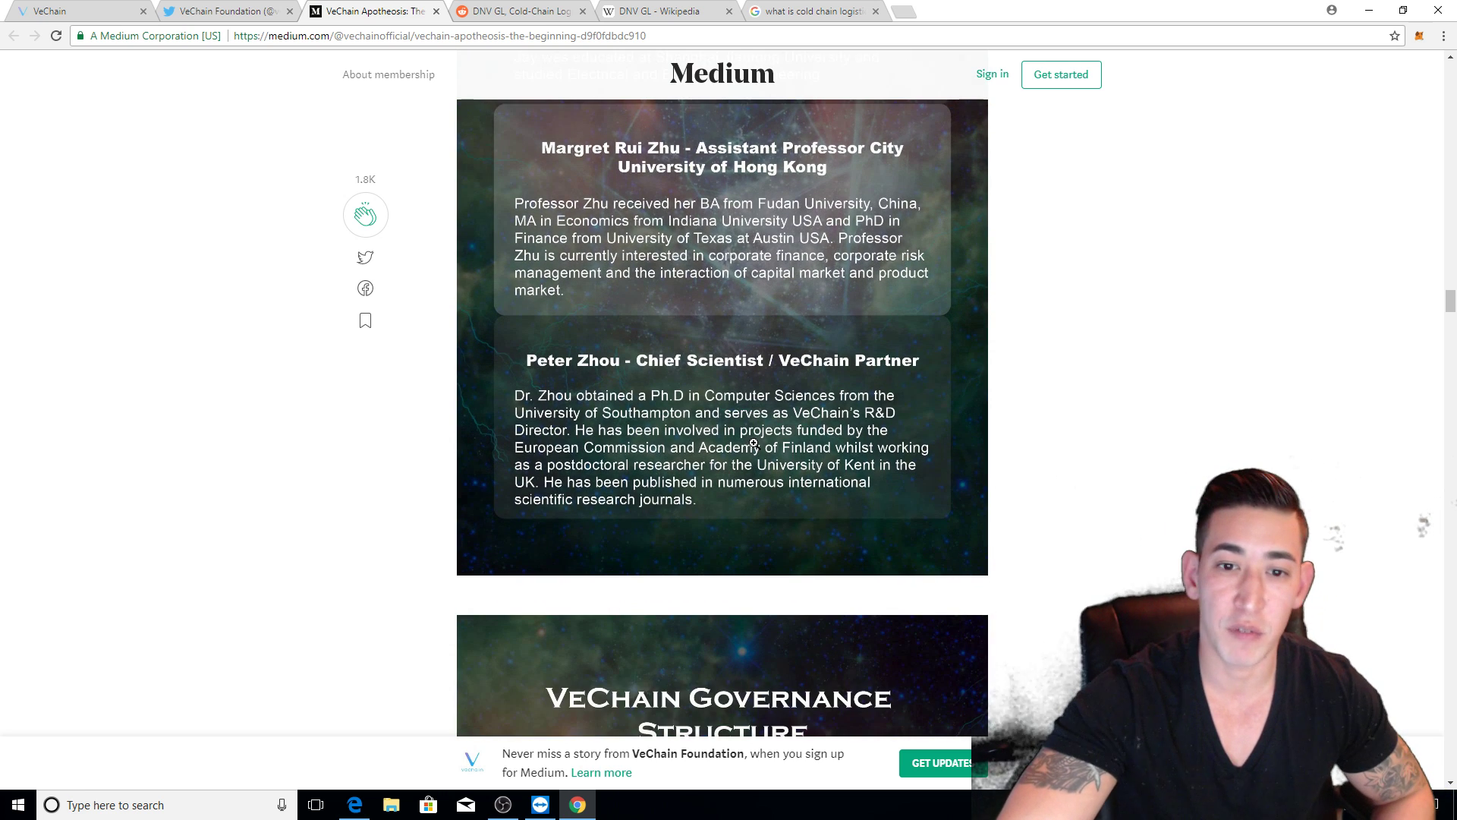
scroll(746, 432, "down", 3)
scroll(722, 388, "down", 3)
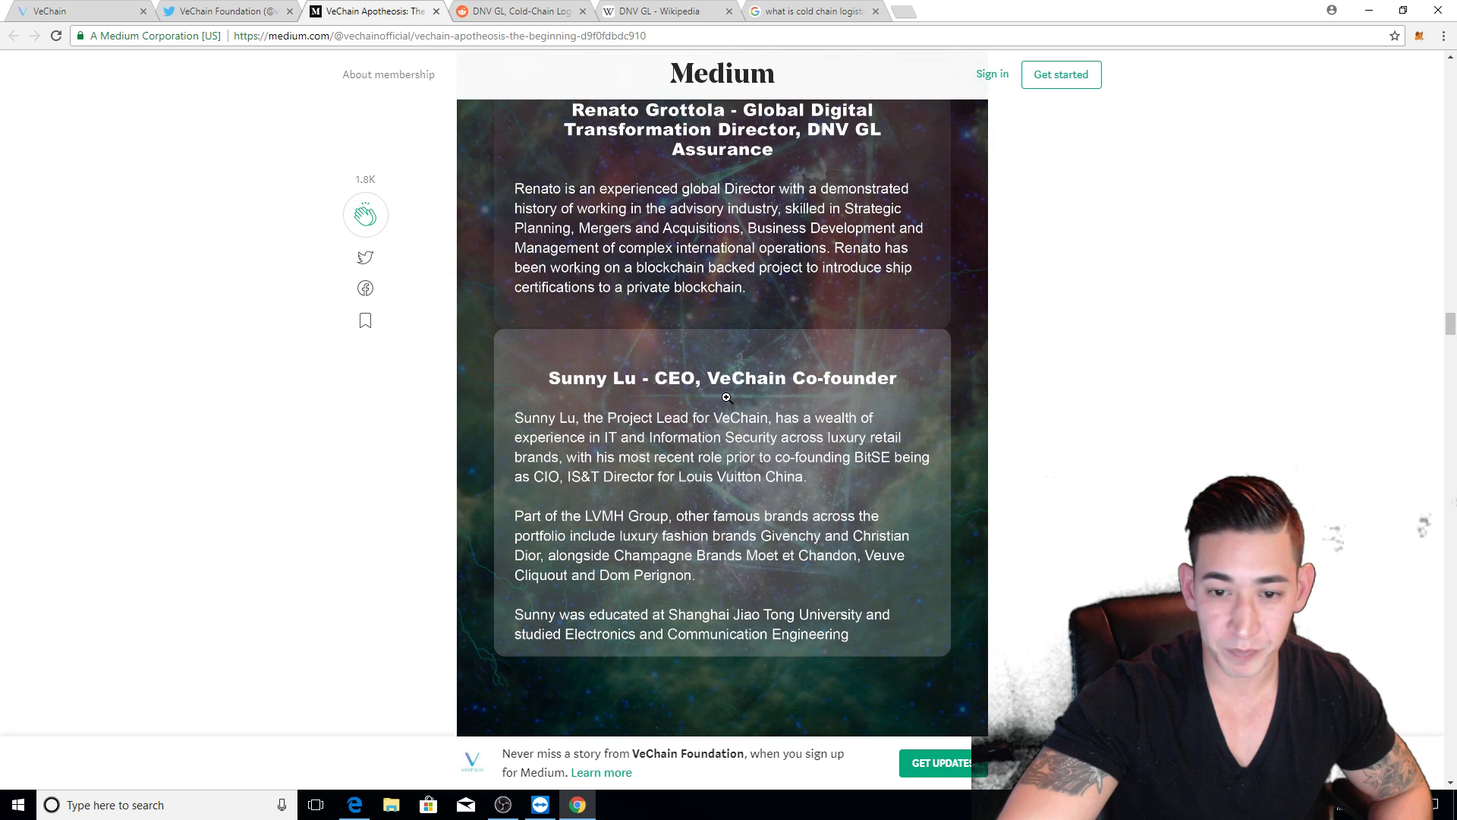
scroll(735, 394, "down", 2)
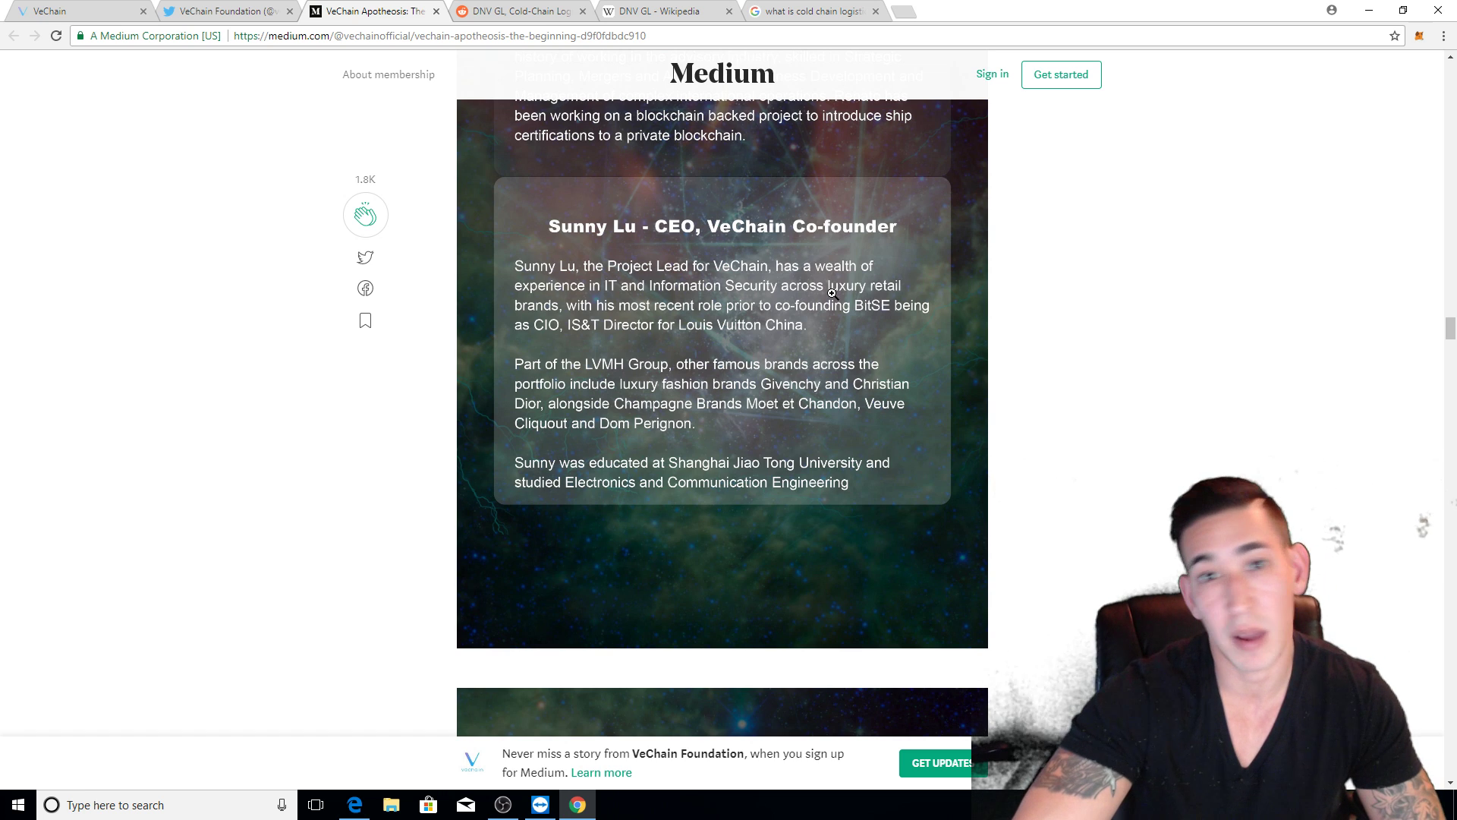
scroll(833, 292, "down", 3)
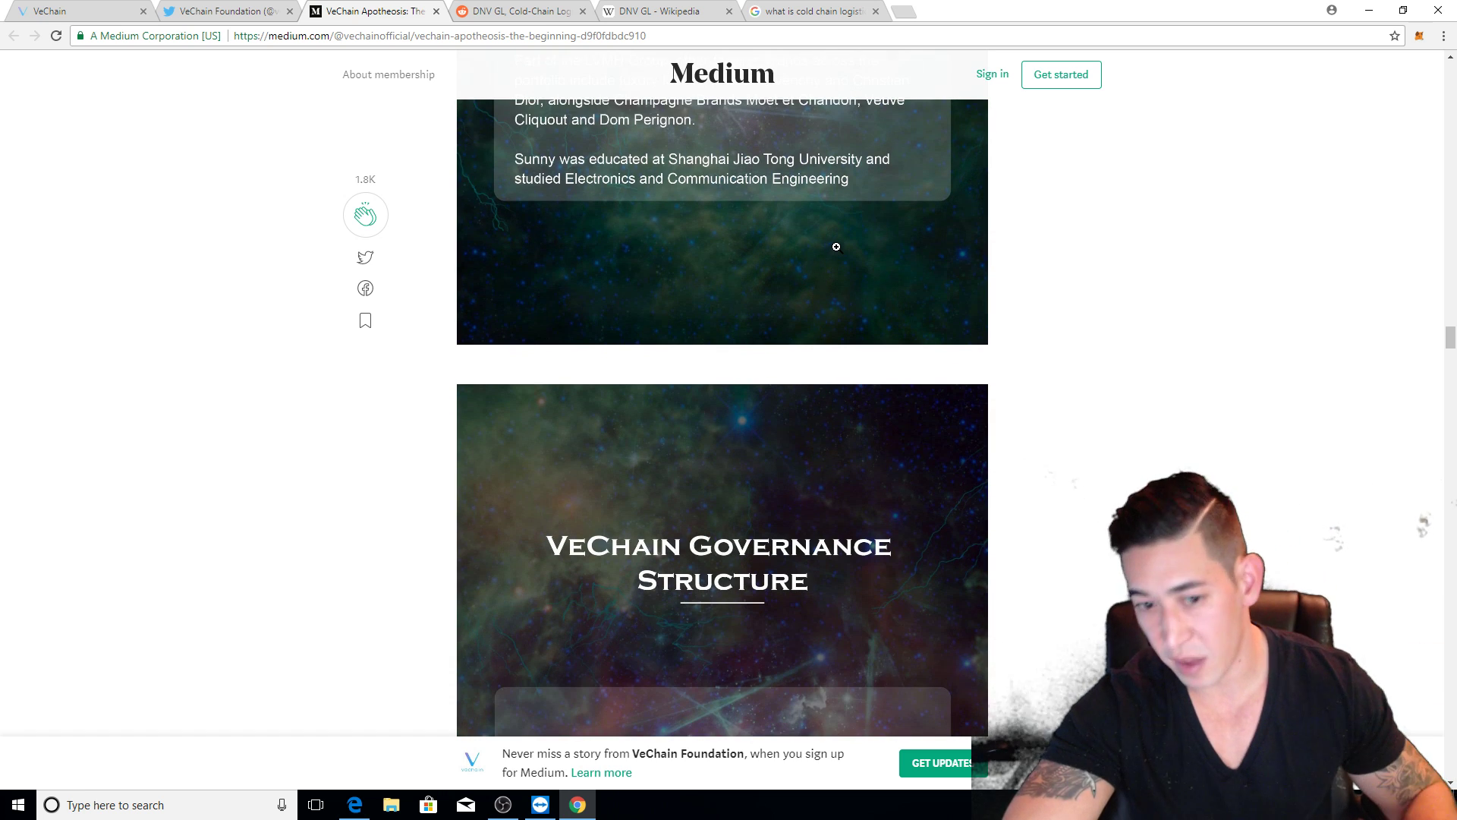
scroll(838, 239, "down", 3)
scroll(842, 236, "down", 4)
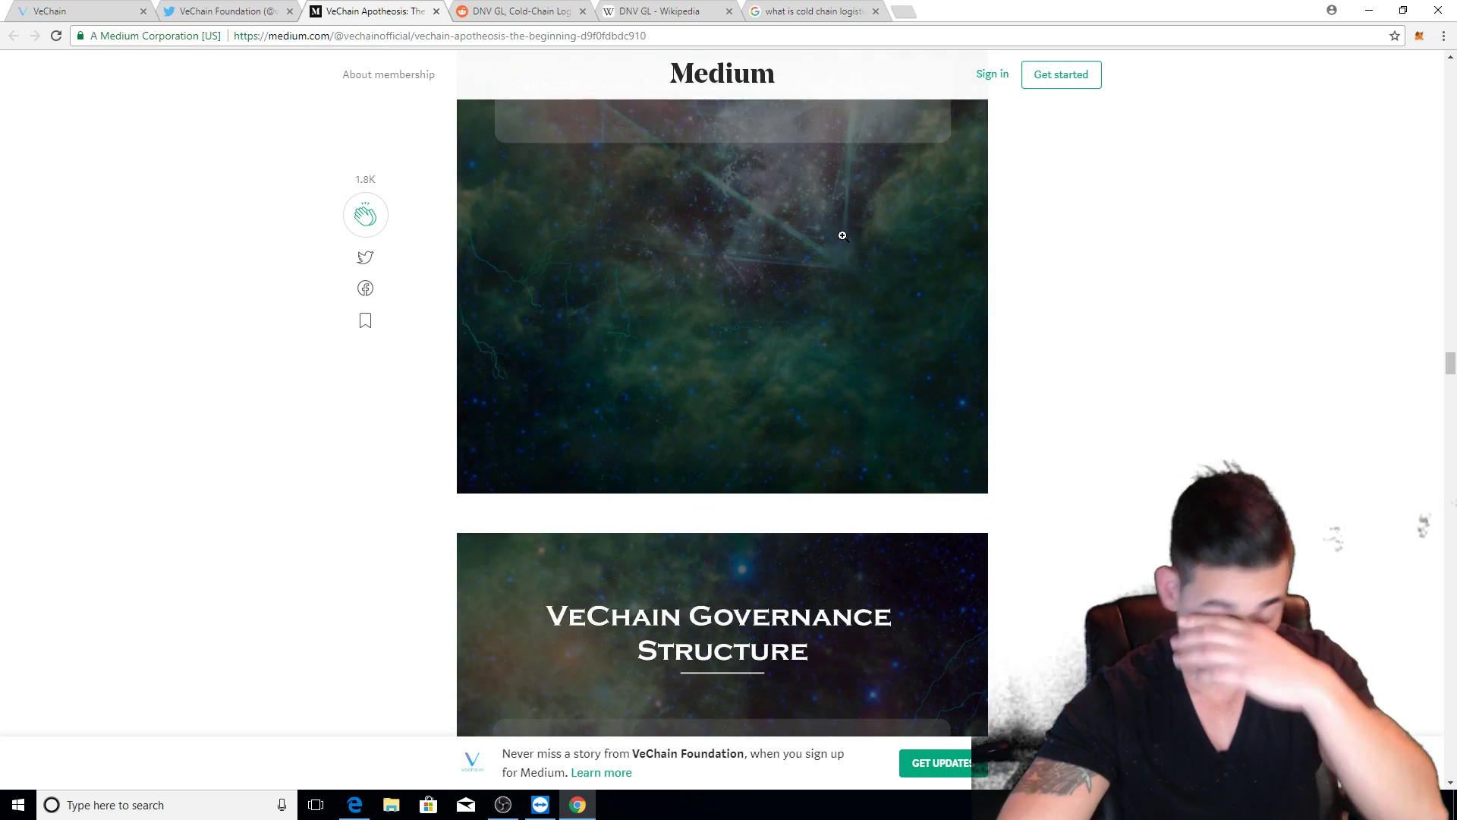
scroll(843, 236, "down", 4)
scroll(845, 233, "down", 4)
scroll(852, 225, "down", 4)
scroll(860, 213, "down", 4)
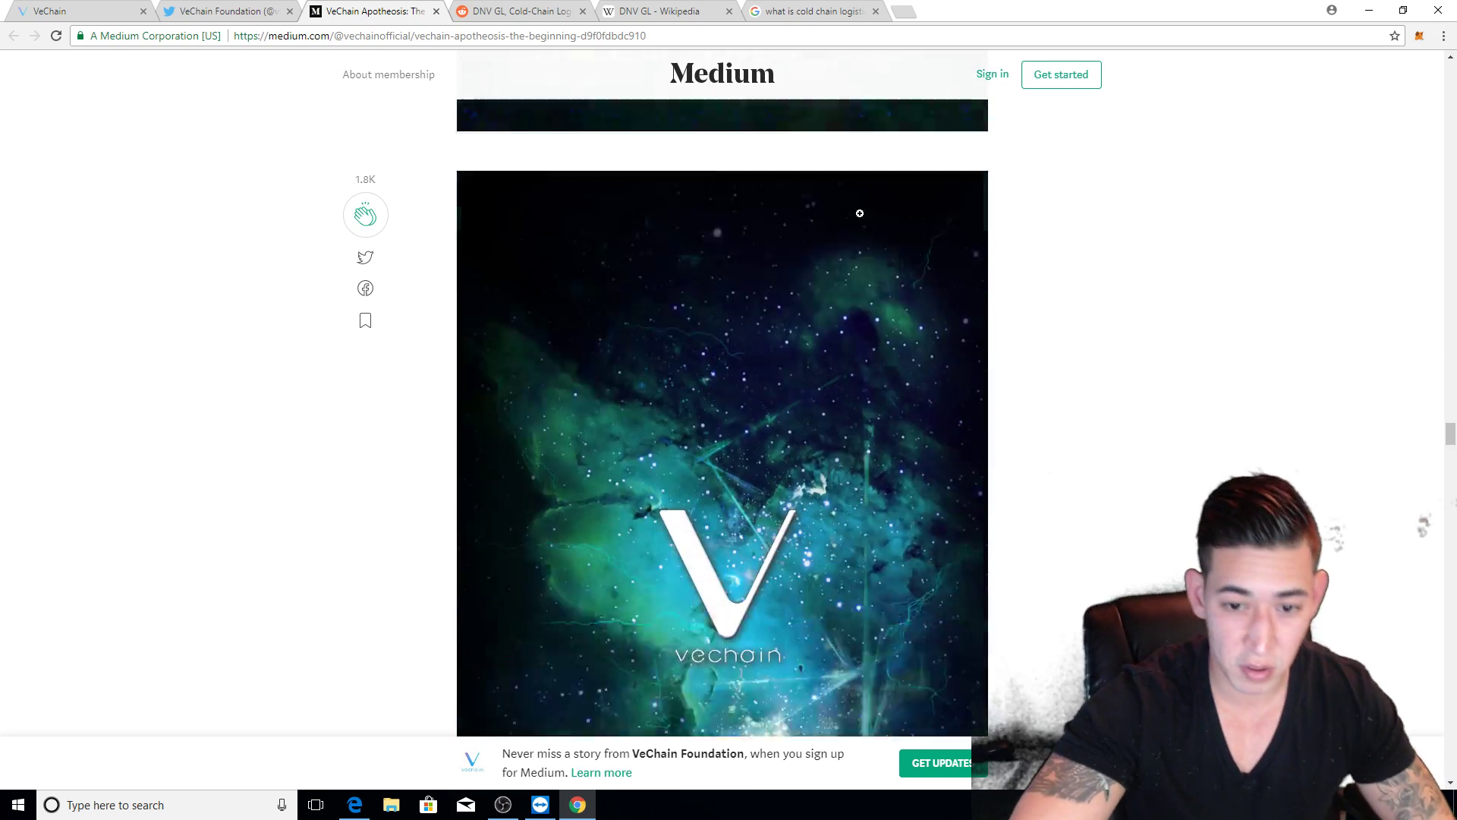
scroll(856, 229, "down", 4)
scroll(848, 273, "down", 4)
scroll(839, 325, "down", 4)
scroll(832, 348, "down", 4)
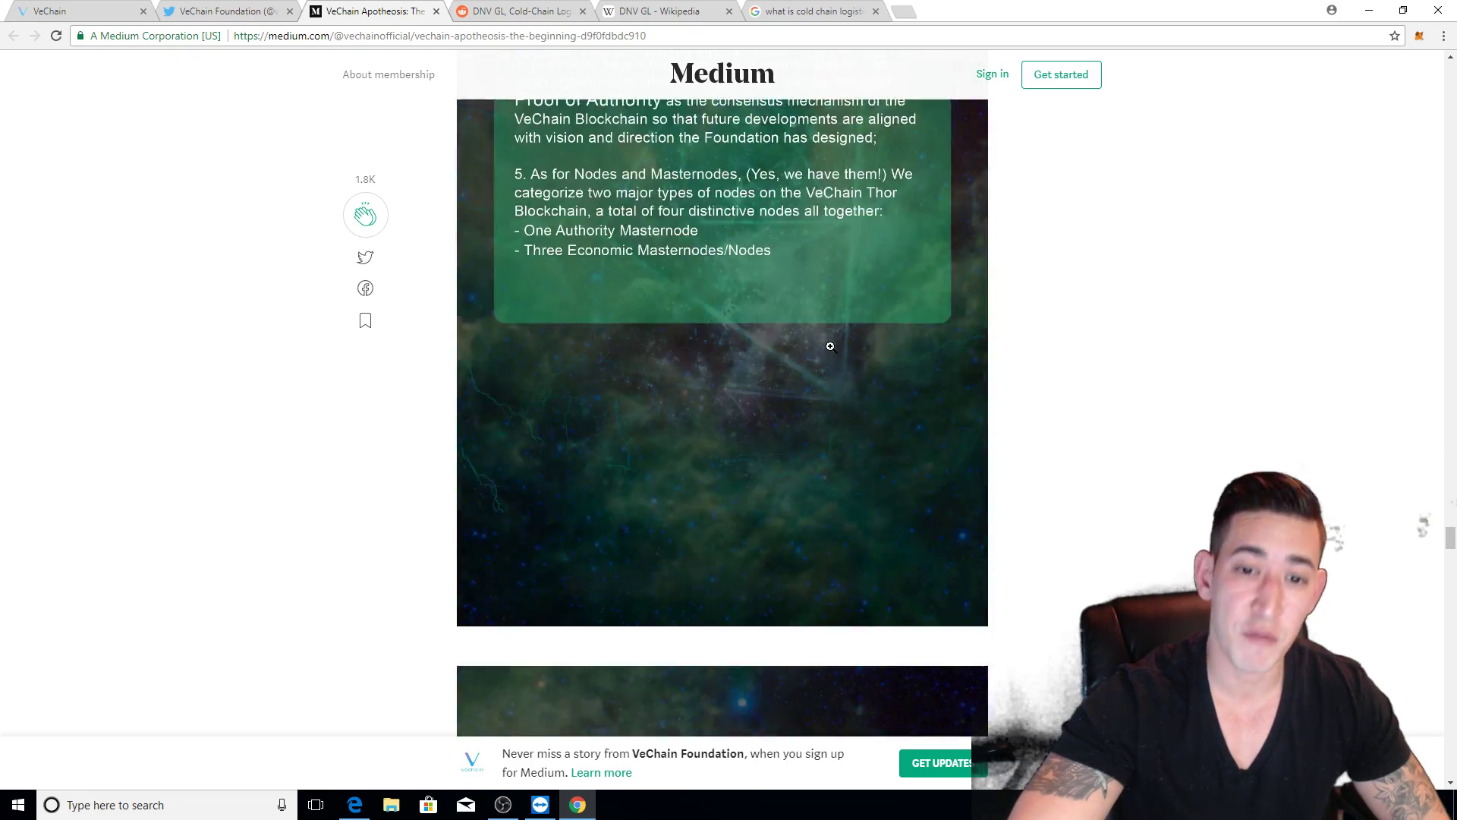
scroll(830, 346, "down", 4)
scroll(831, 343, "down", 4)
scroll(829, 341, "down", 4)
scroll(829, 338, "down", 4)
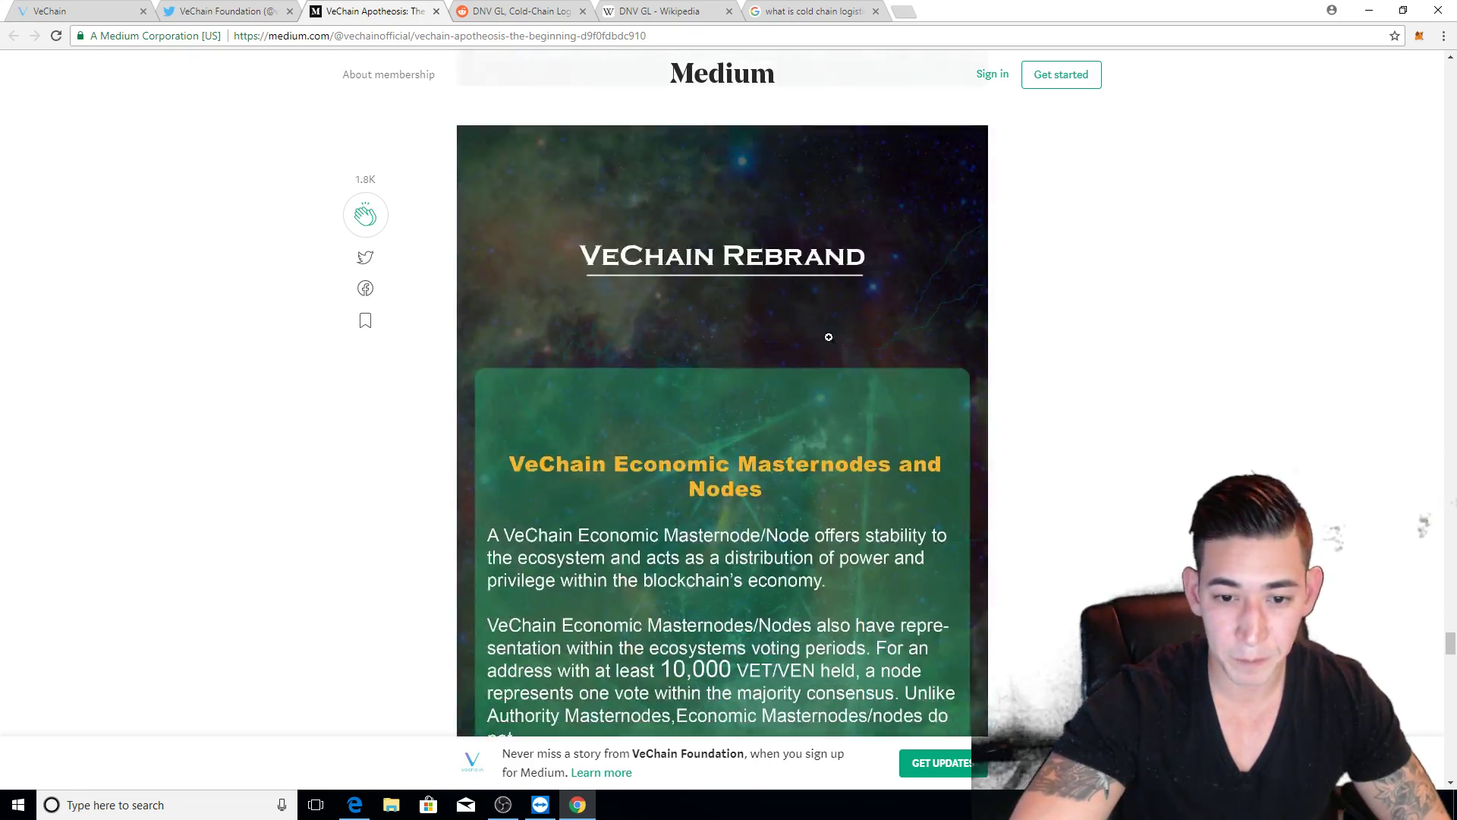
scroll(830, 338, "down", 4)
scroll(833, 343, "down", 4)
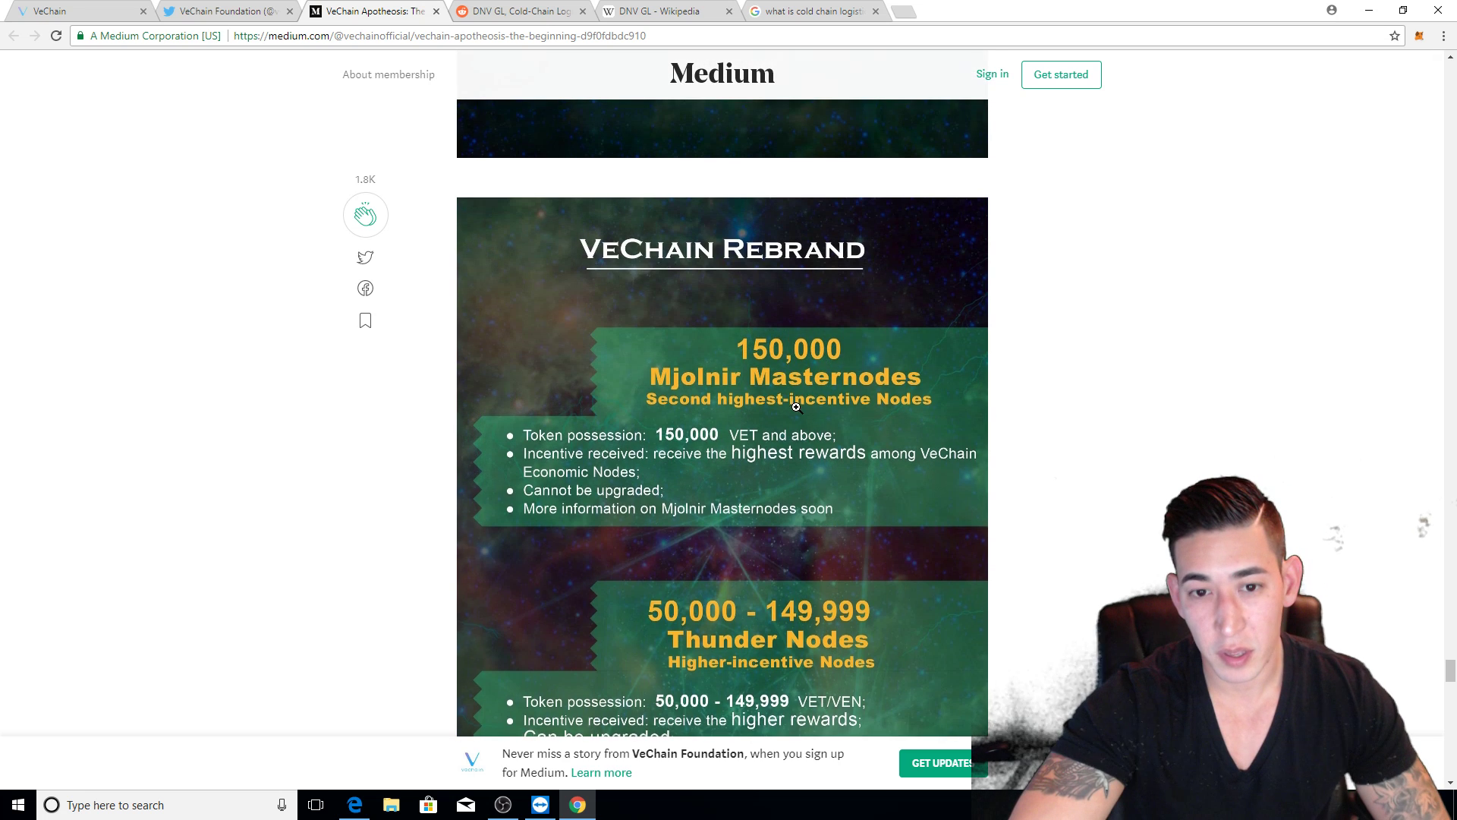
scroll(798, 342, "down", 2)
scroll(700, 229, "up", 1)
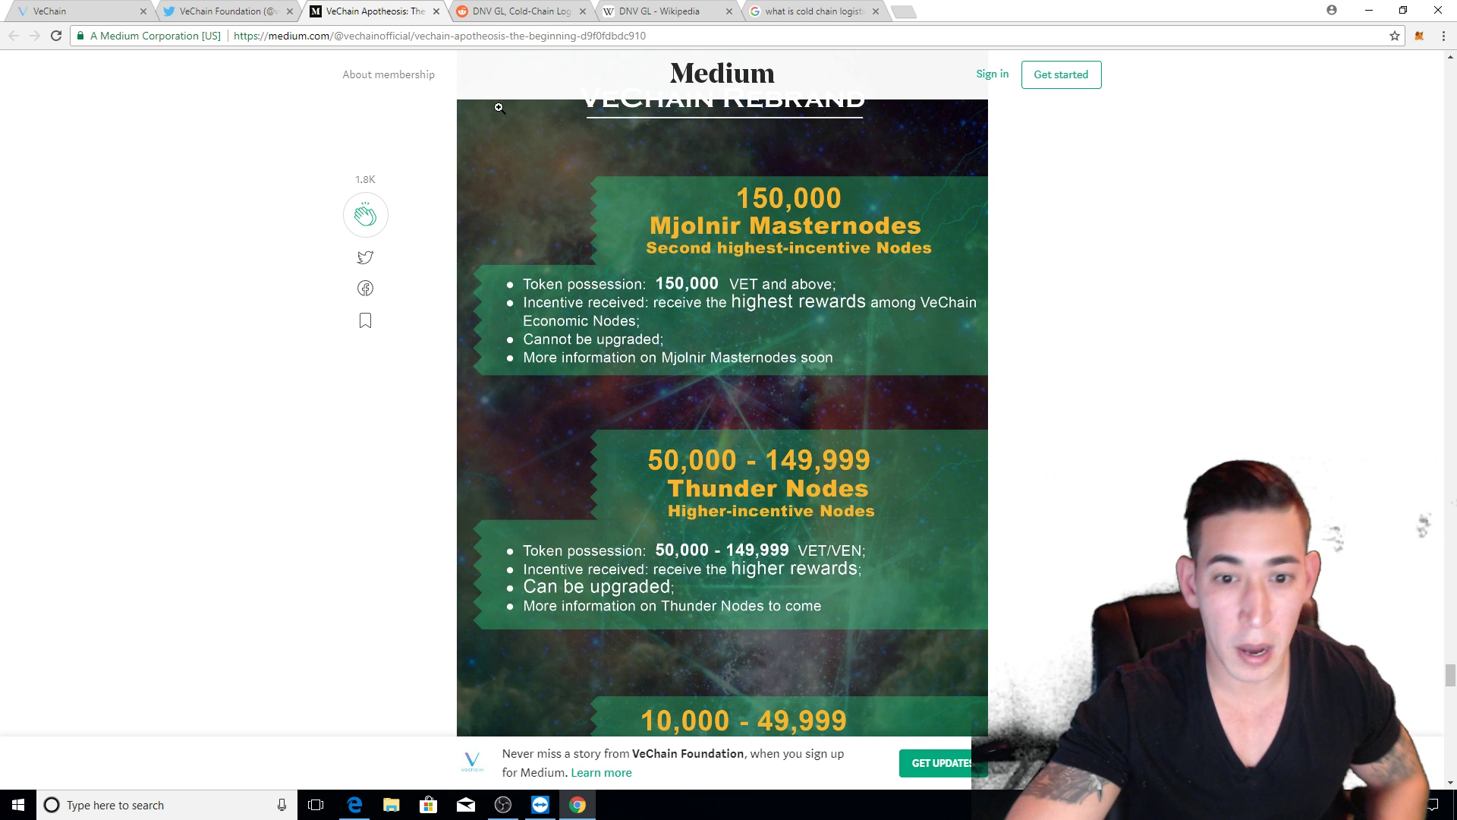
scroll(831, 471, "down", 2)
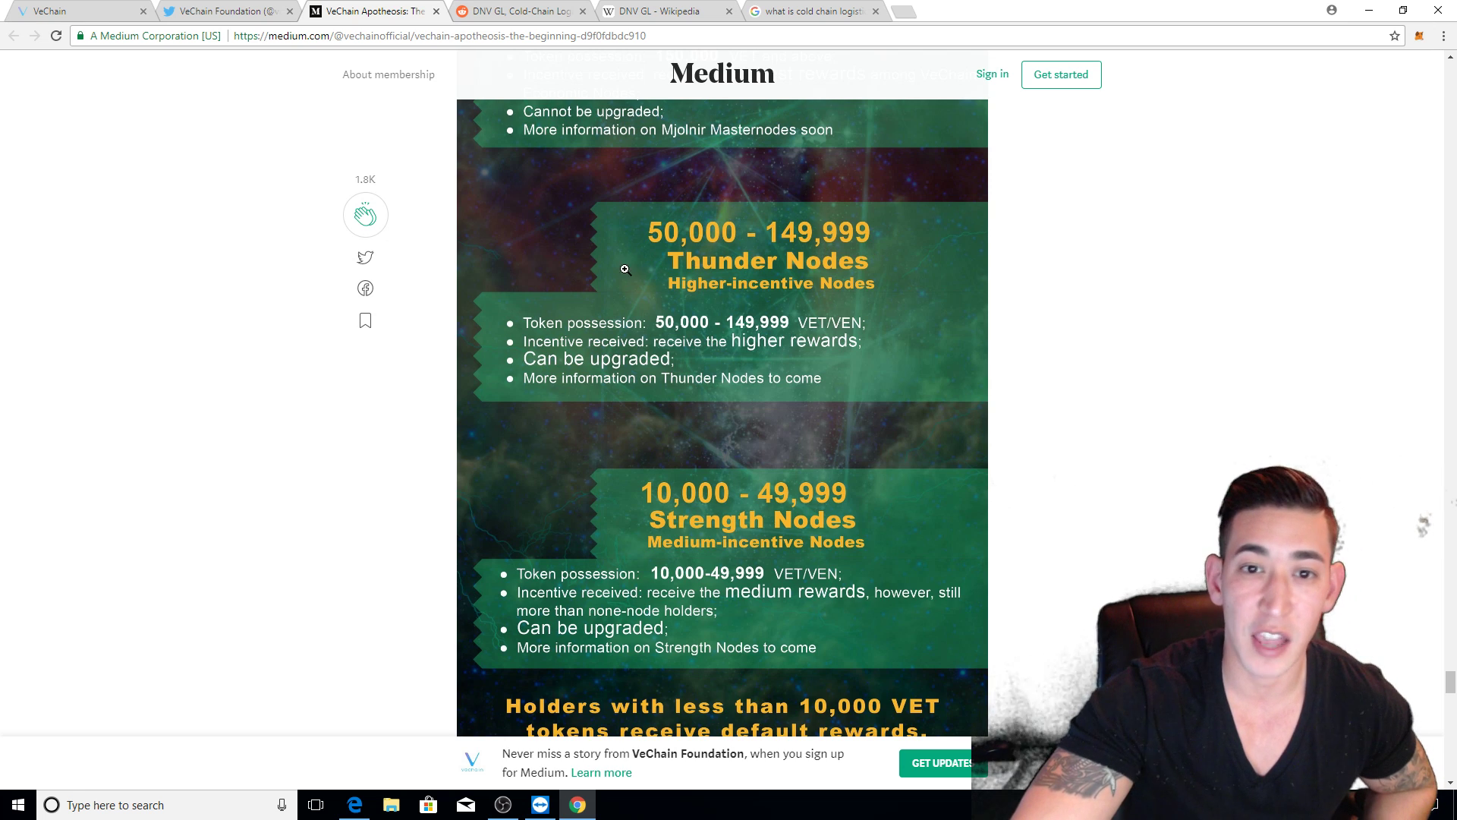
scroll(624, 269, "up", 3)
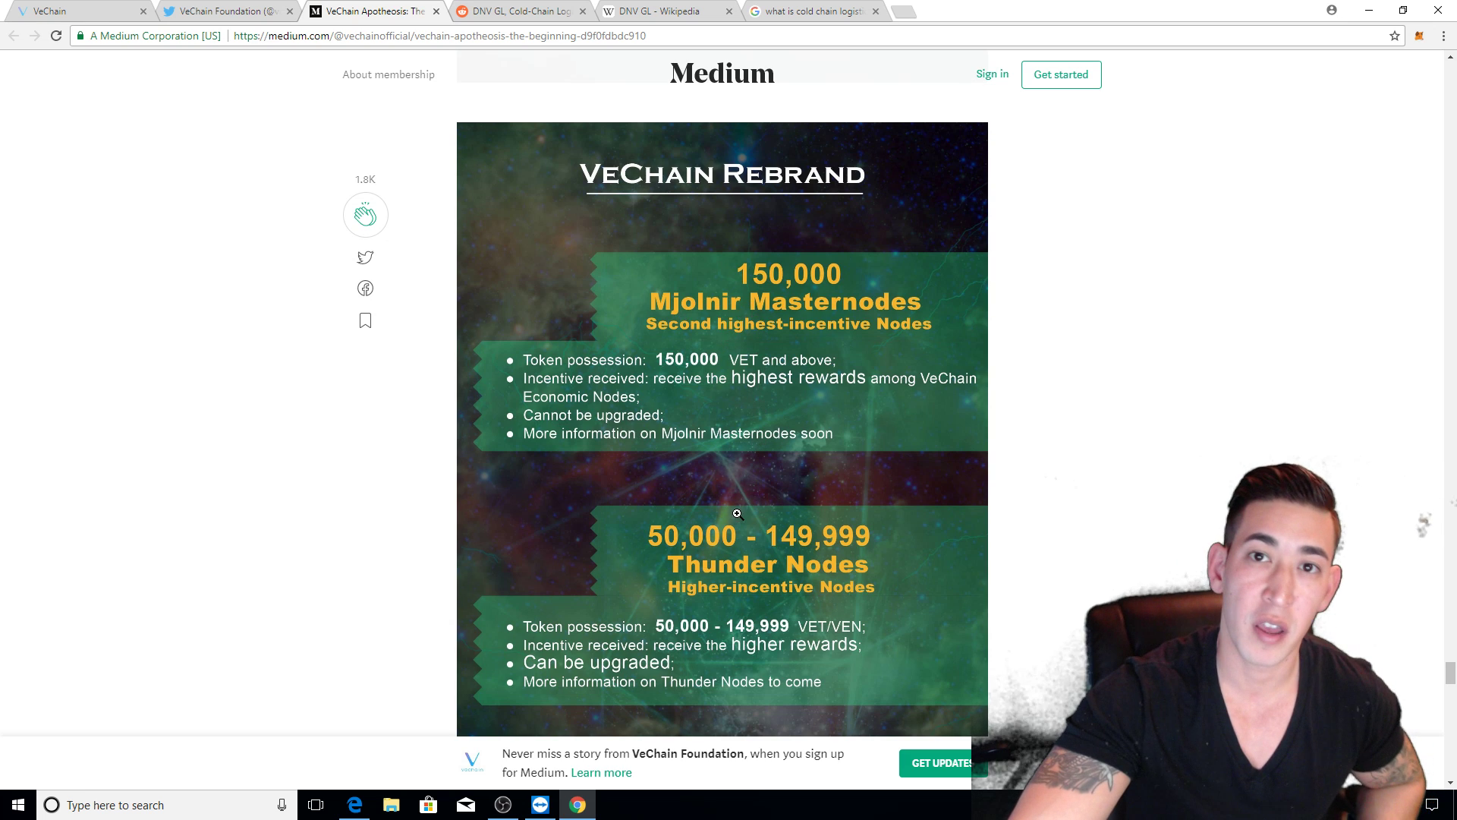
scroll(737, 514, "down", 2)
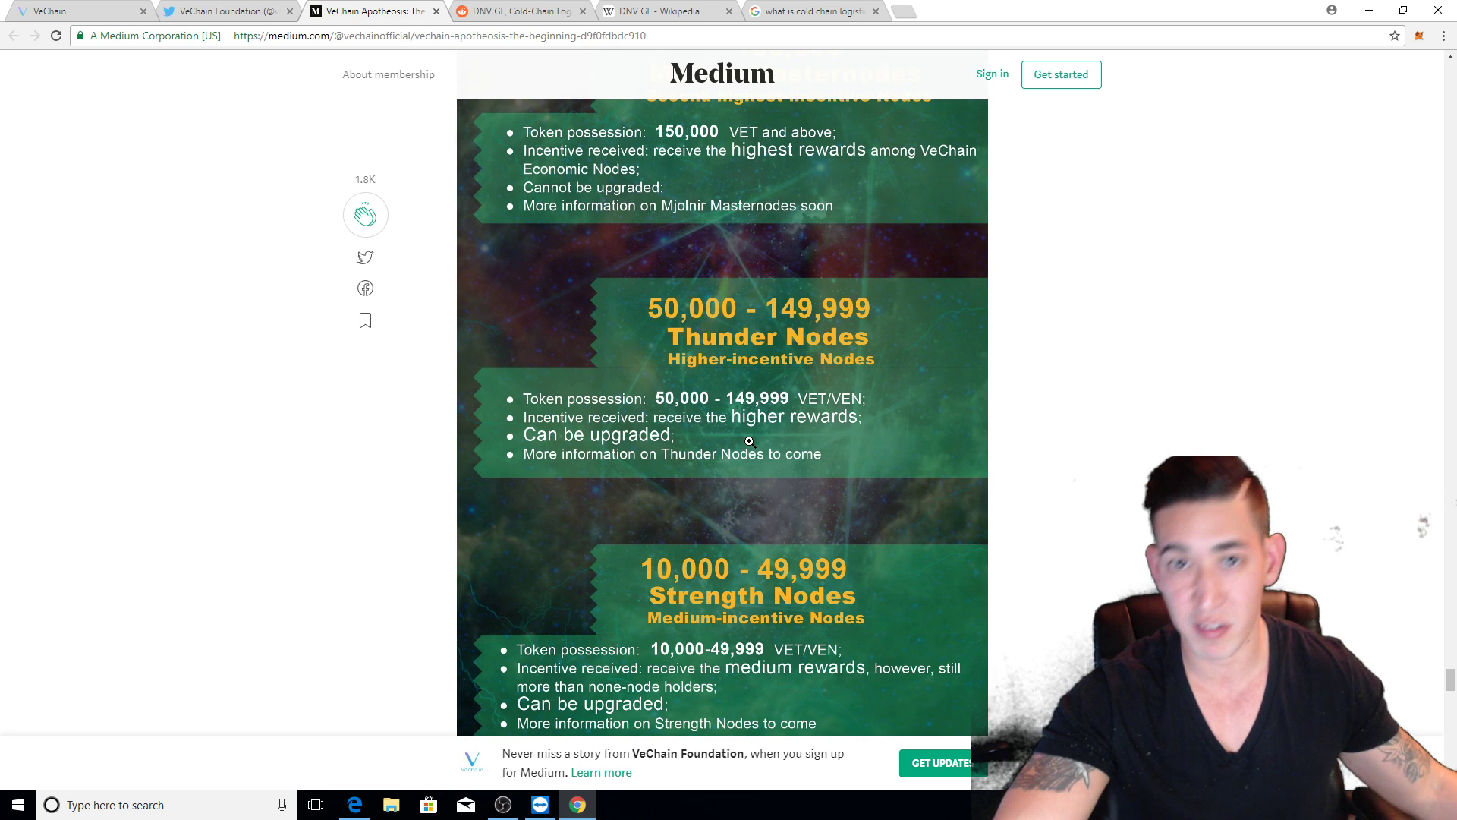
scroll(746, 438, "down", 1)
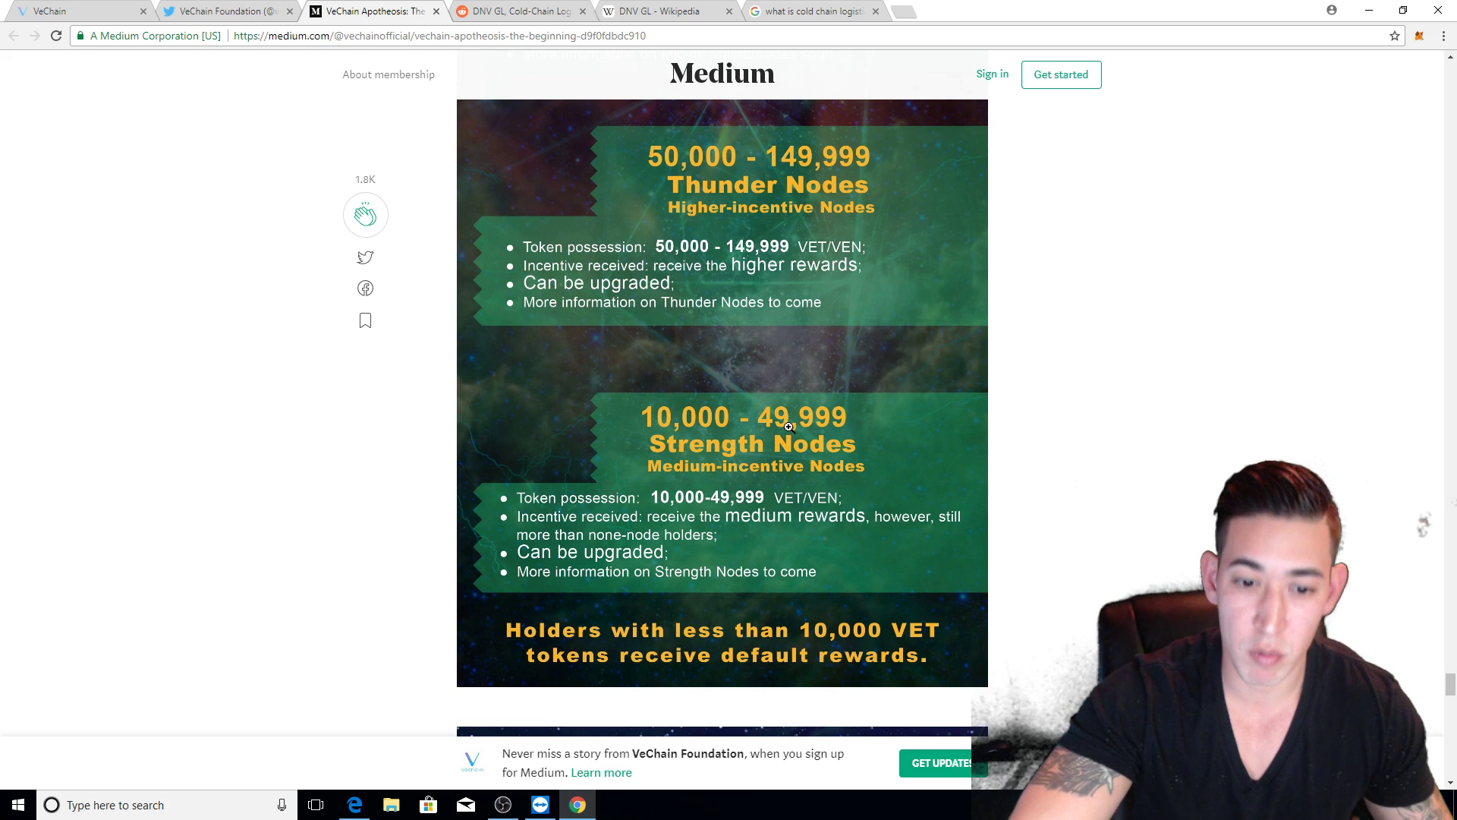
scroll(774, 447, "down", 3)
scroll(768, 421, "down", 3)
scroll(759, 387, "down", 2)
scroll(760, 387, "down", 5)
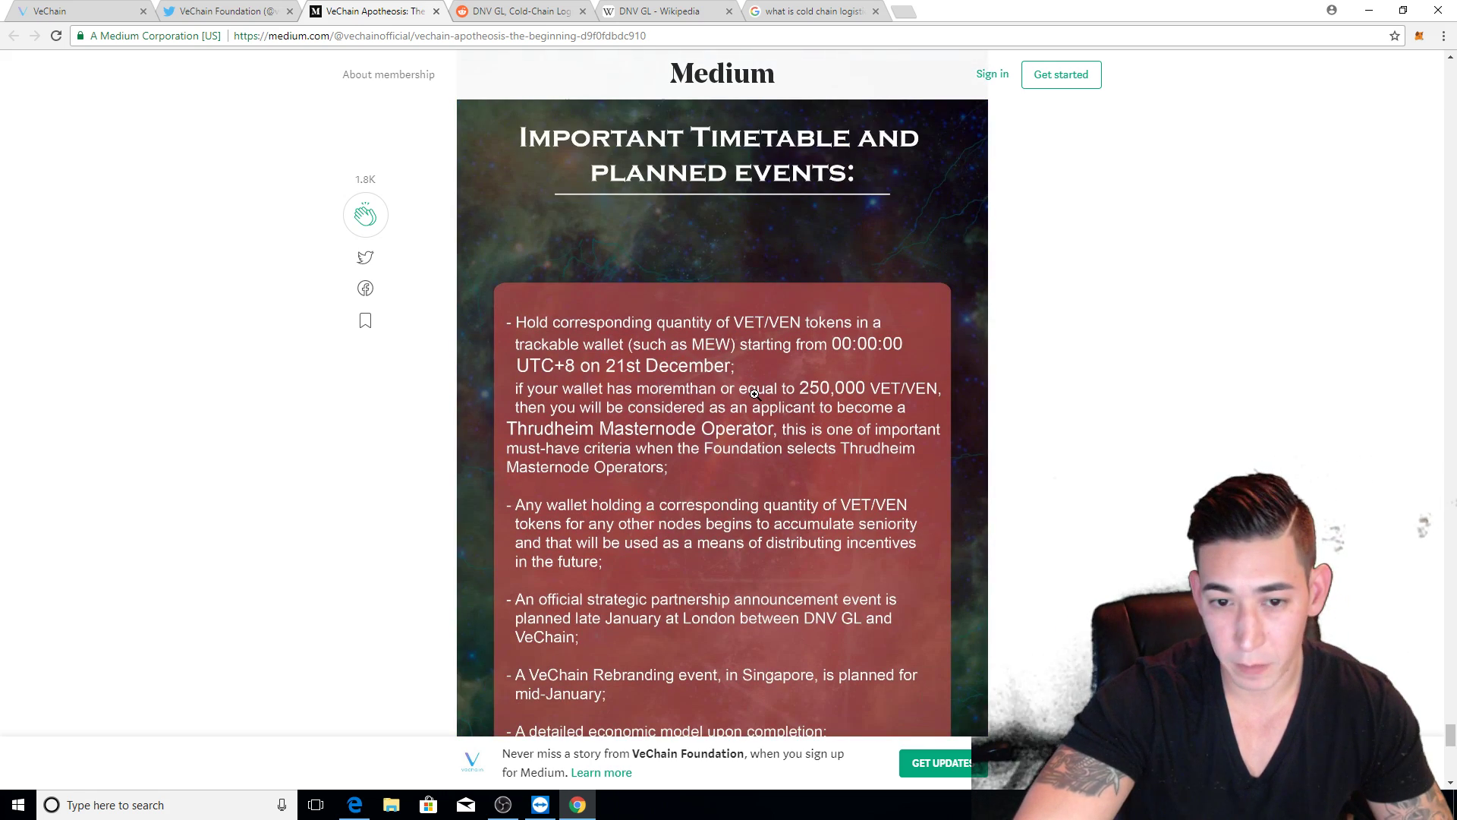
scroll(751, 392, "down", 1)
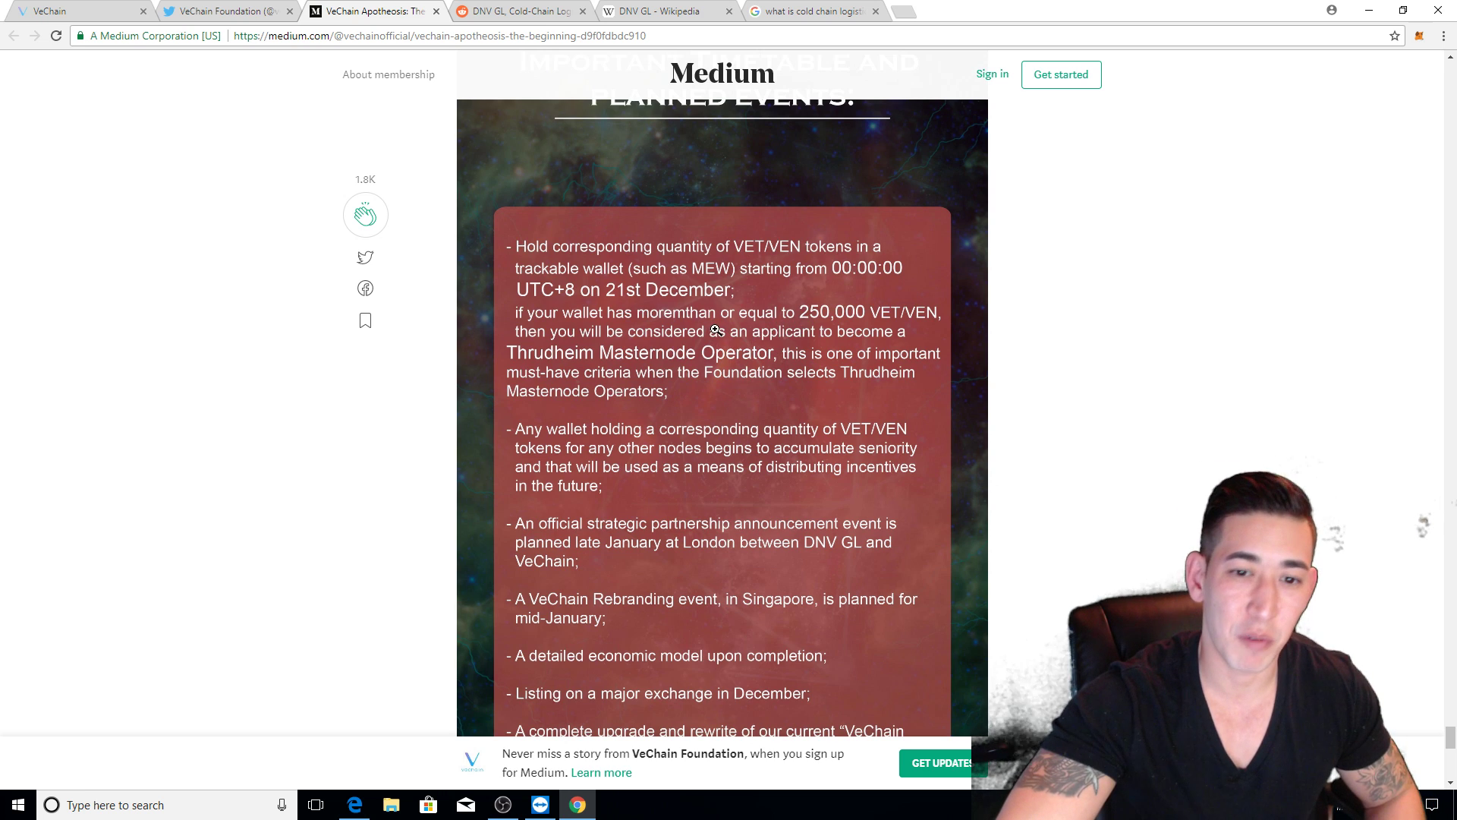
scroll(715, 330, "down", 2)
scroll(722, 297, "down", 1)
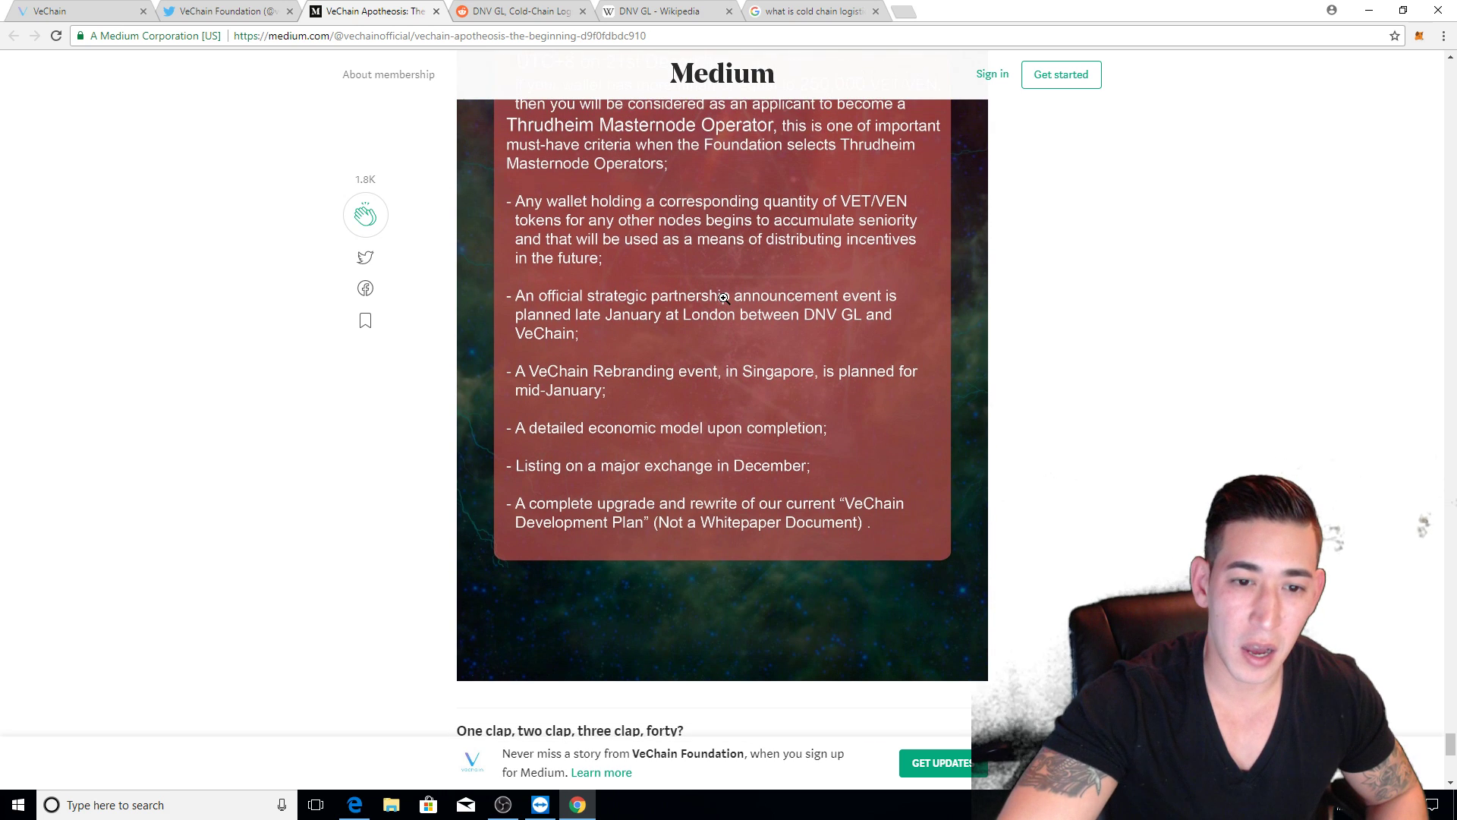
scroll(749, 278, "up", 1)
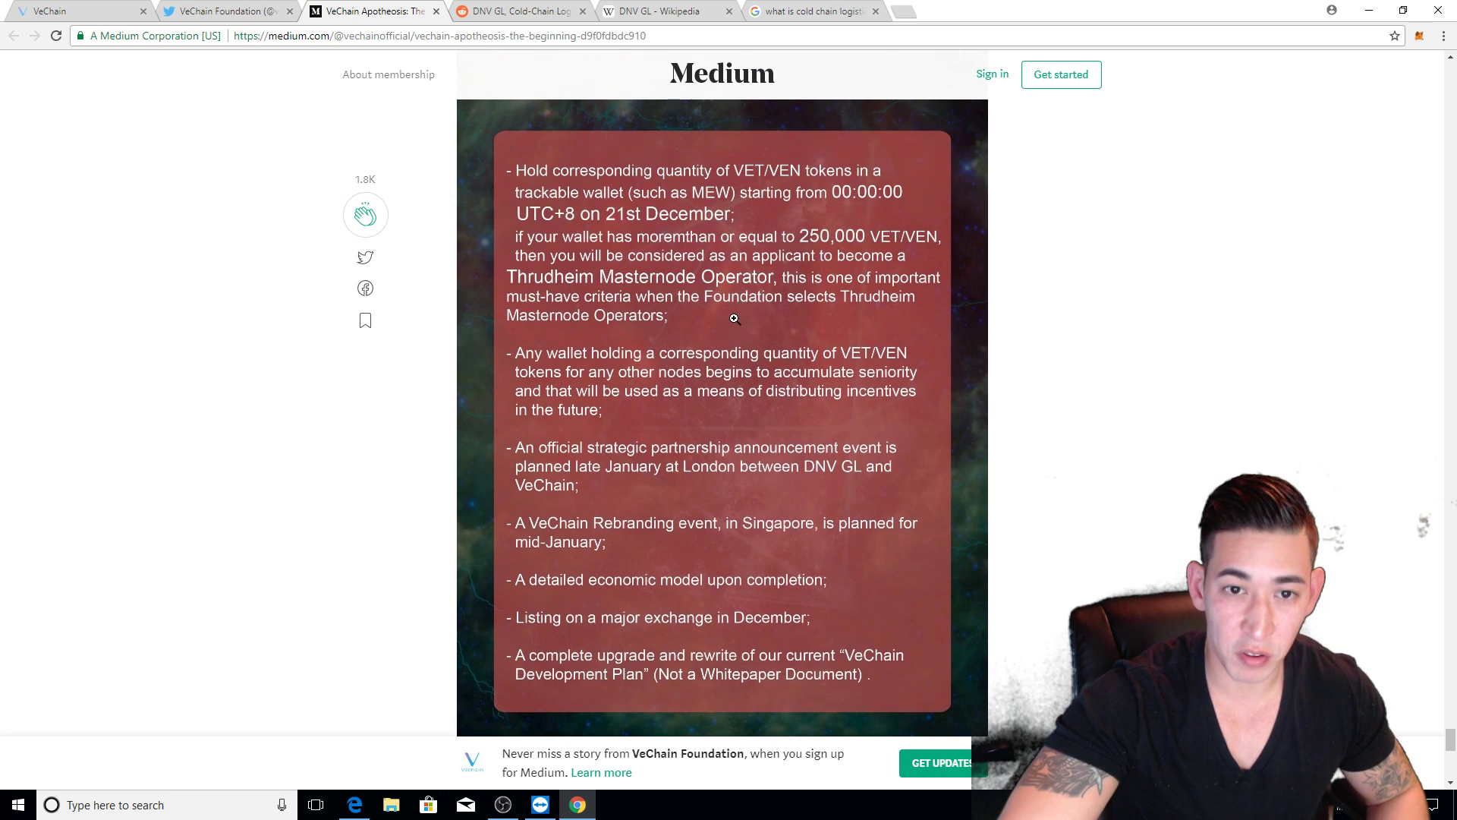
scroll(735, 319, "up", 15)
scroll(738, 336, "down", 5)
scroll(740, 347, "down", 5)
scroll(742, 359, "down", 4)
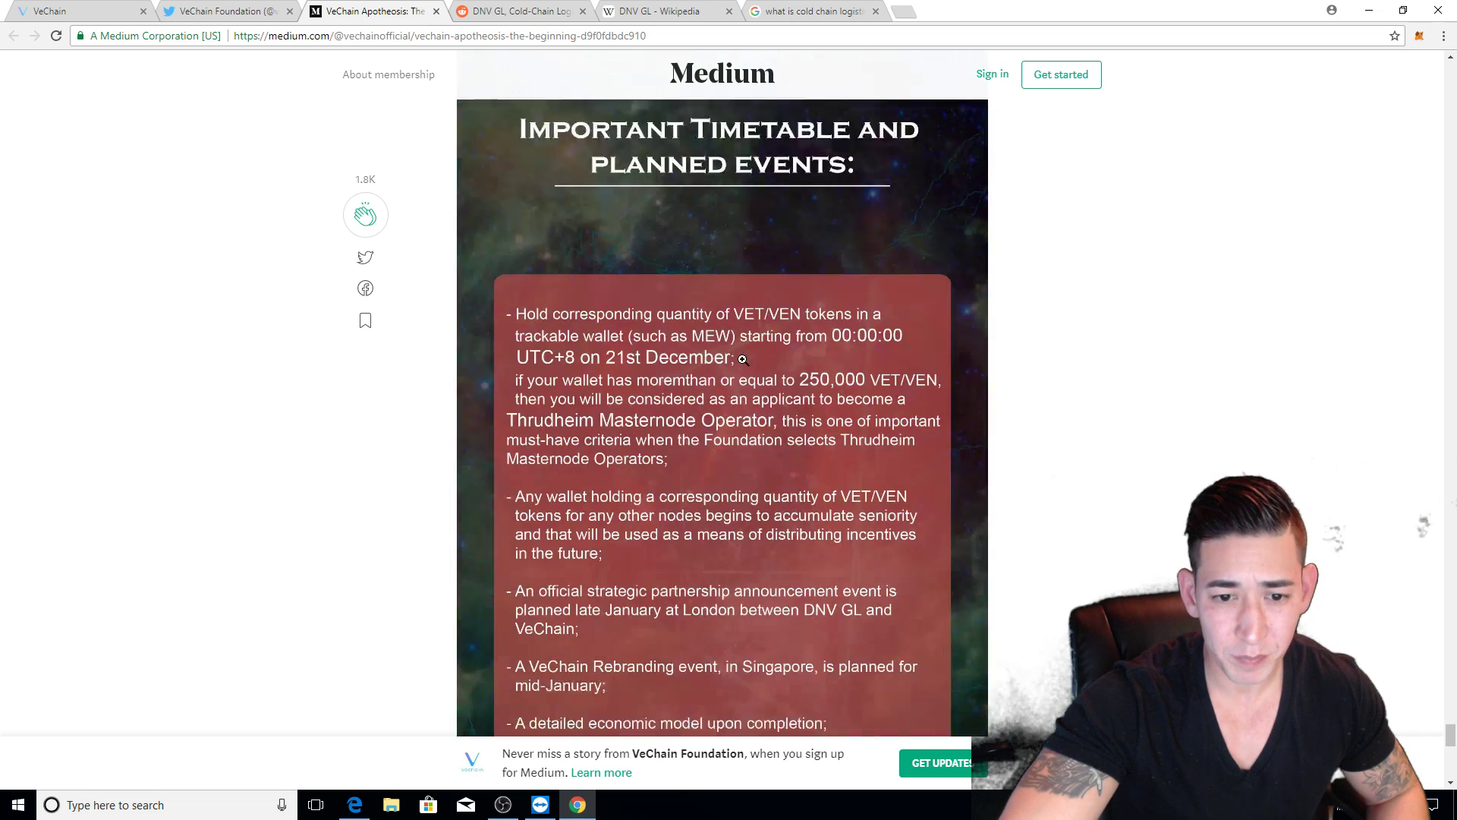
scroll(740, 359, "down", 3)
scroll(736, 348, "up", 1)
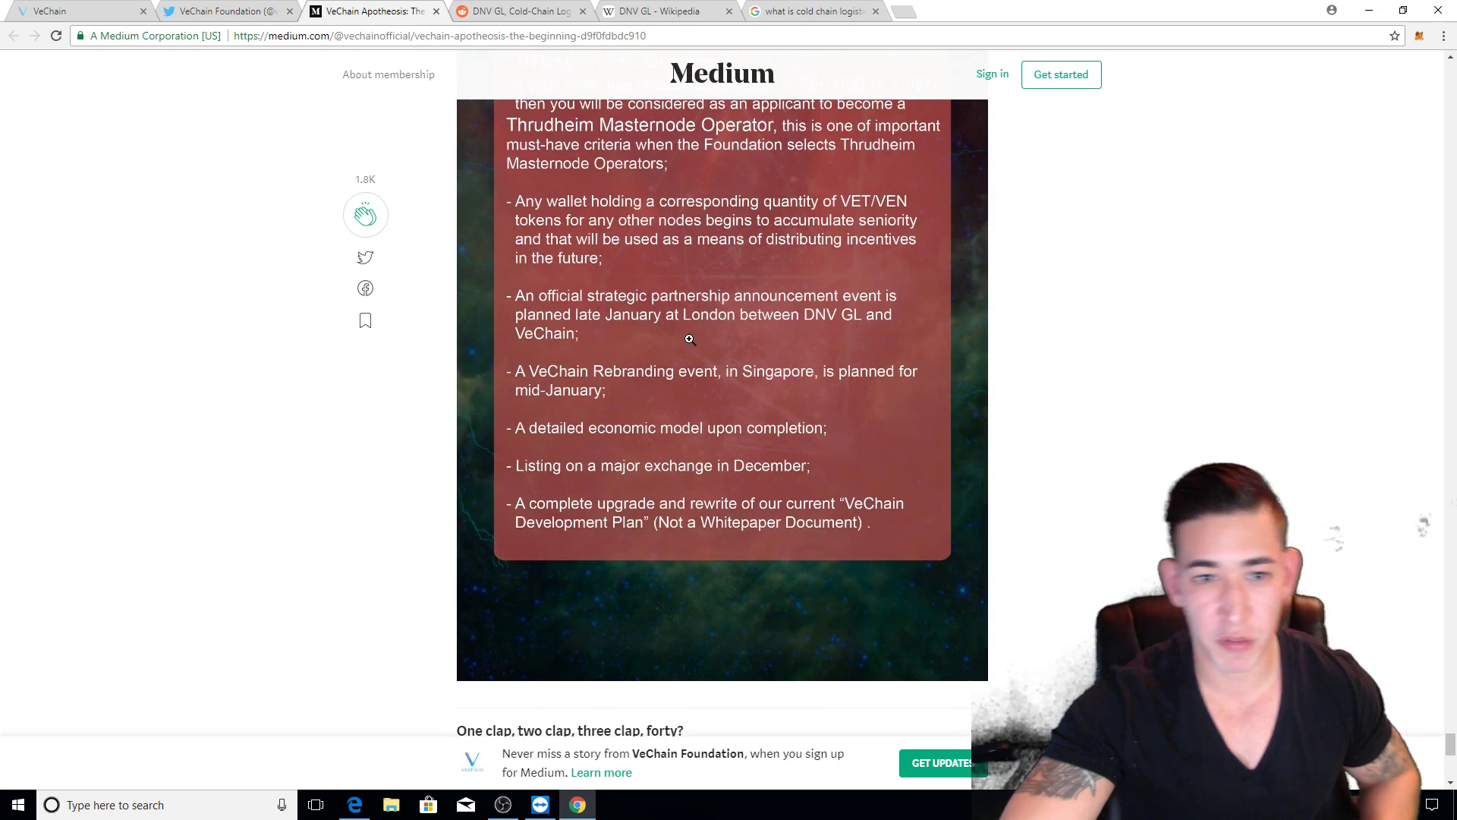
scroll(689, 339, "up", 1)
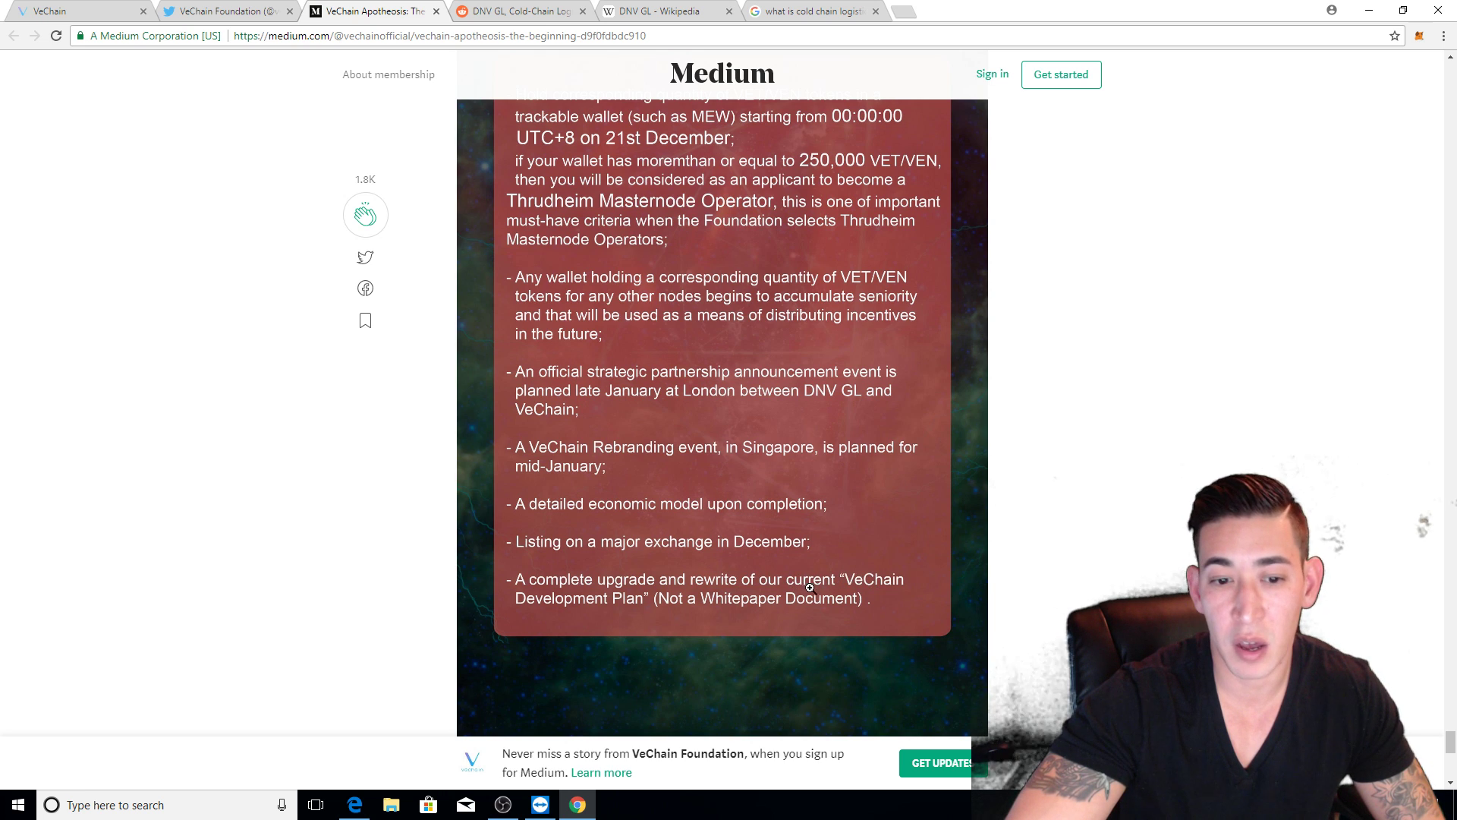
scroll(701, 528, "down", 3)
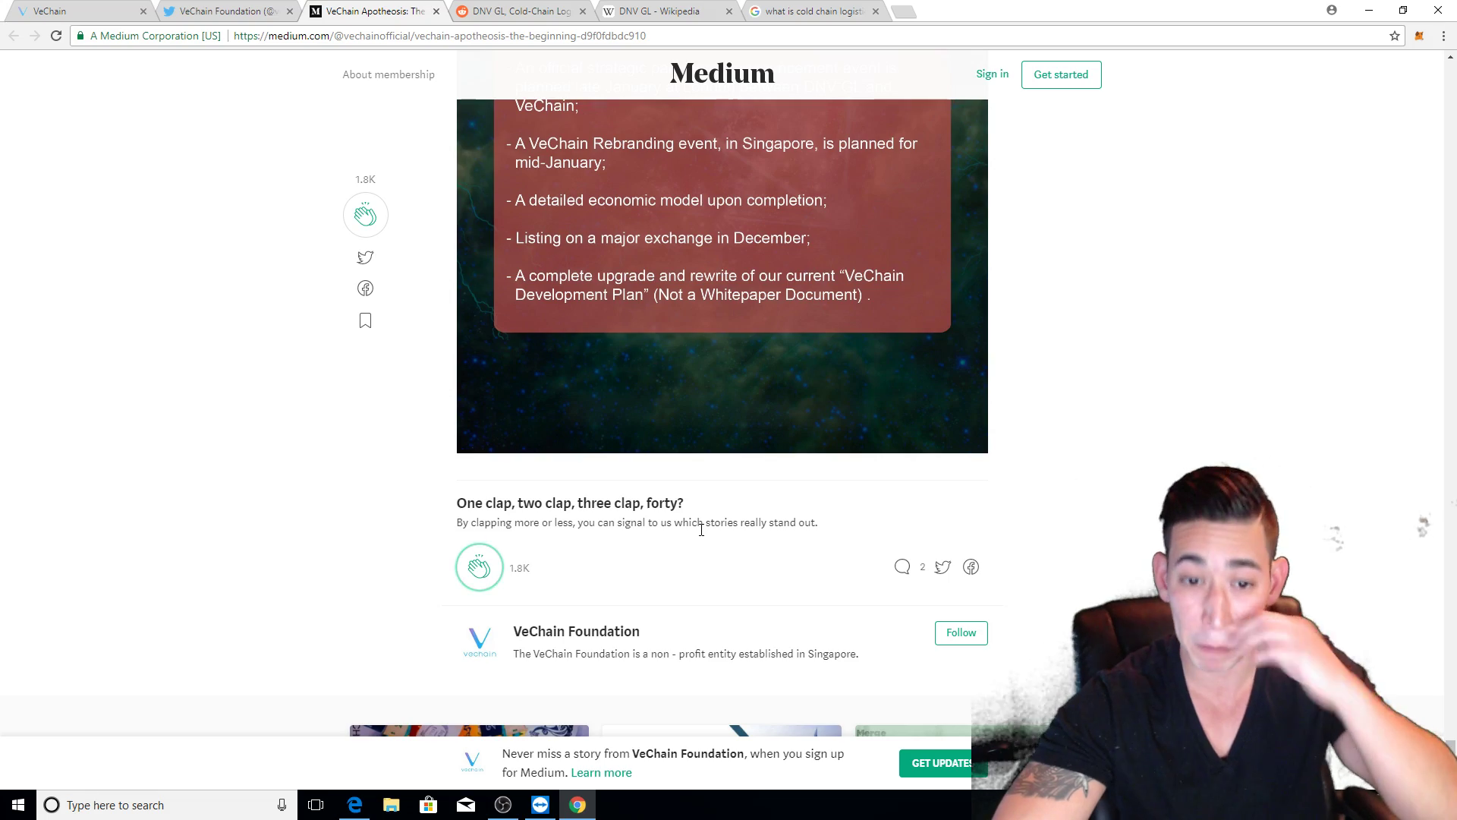
scroll(683, 432, "up", 6)
scroll(703, 424, "up", 5)
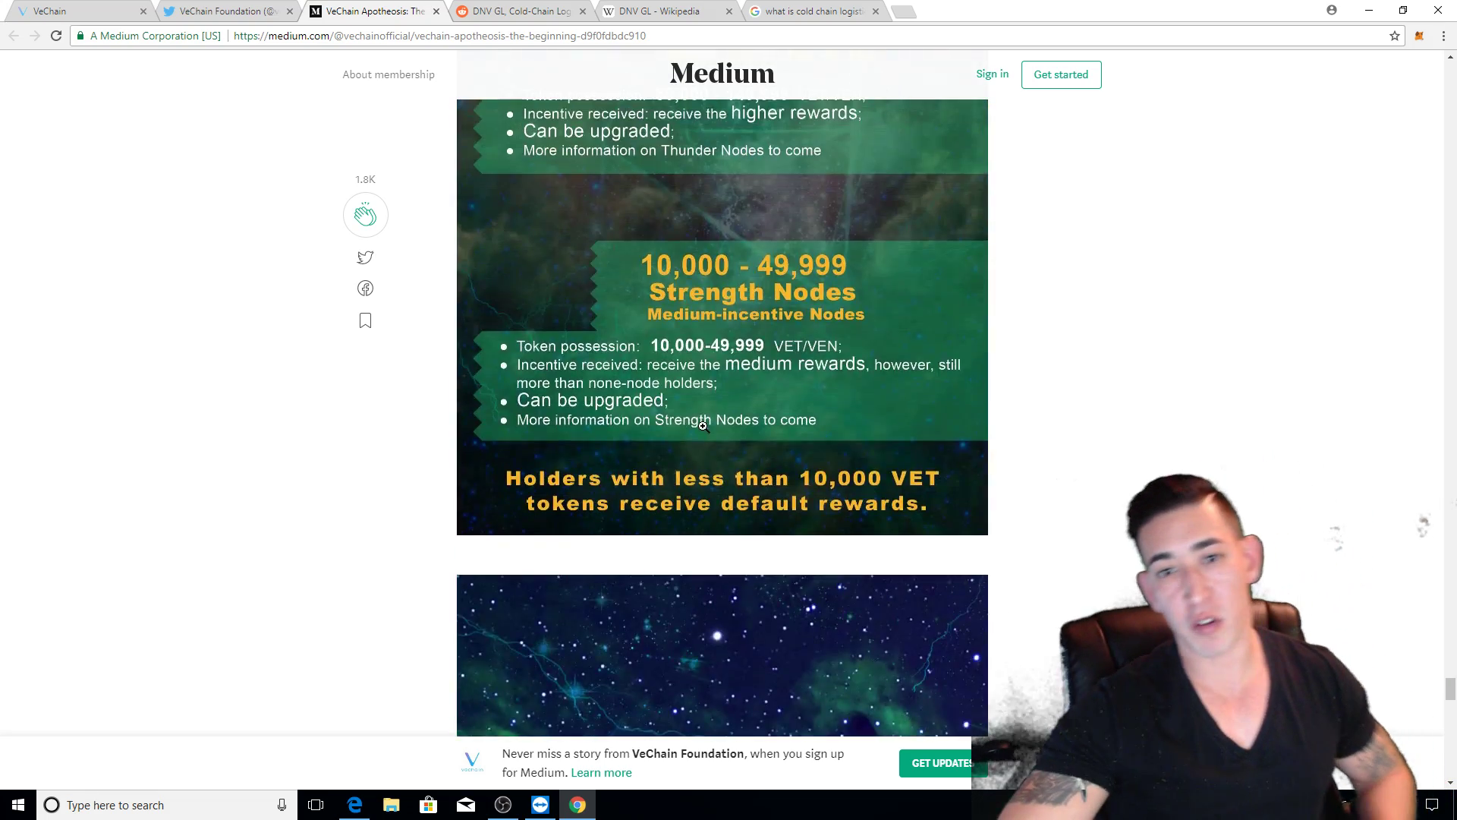
scroll(702, 425, "up", 5)
scroll(697, 375, "up", 5)
scroll(693, 340, "up", 4)
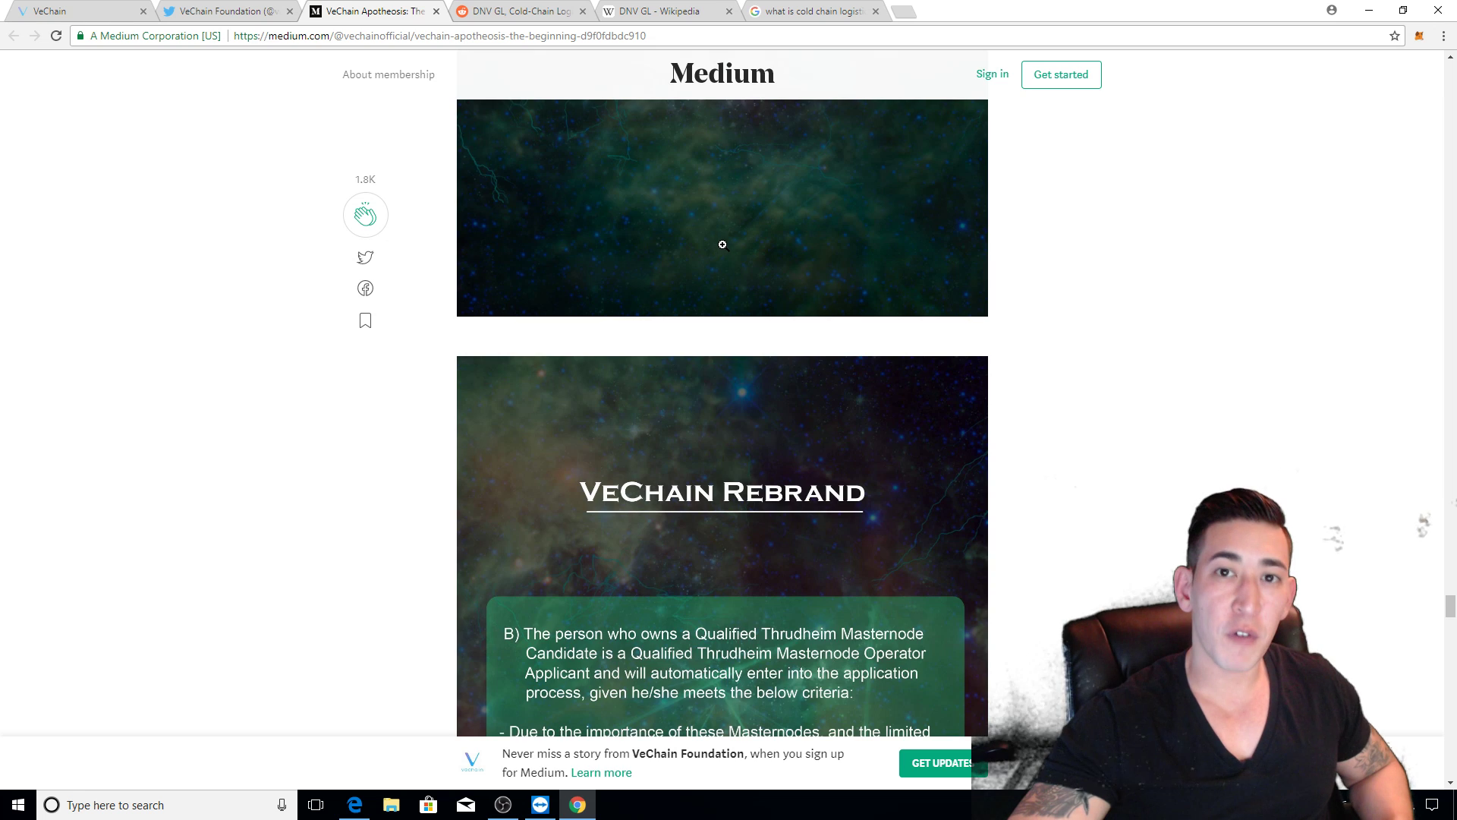
scroll(722, 244, "down", 3)
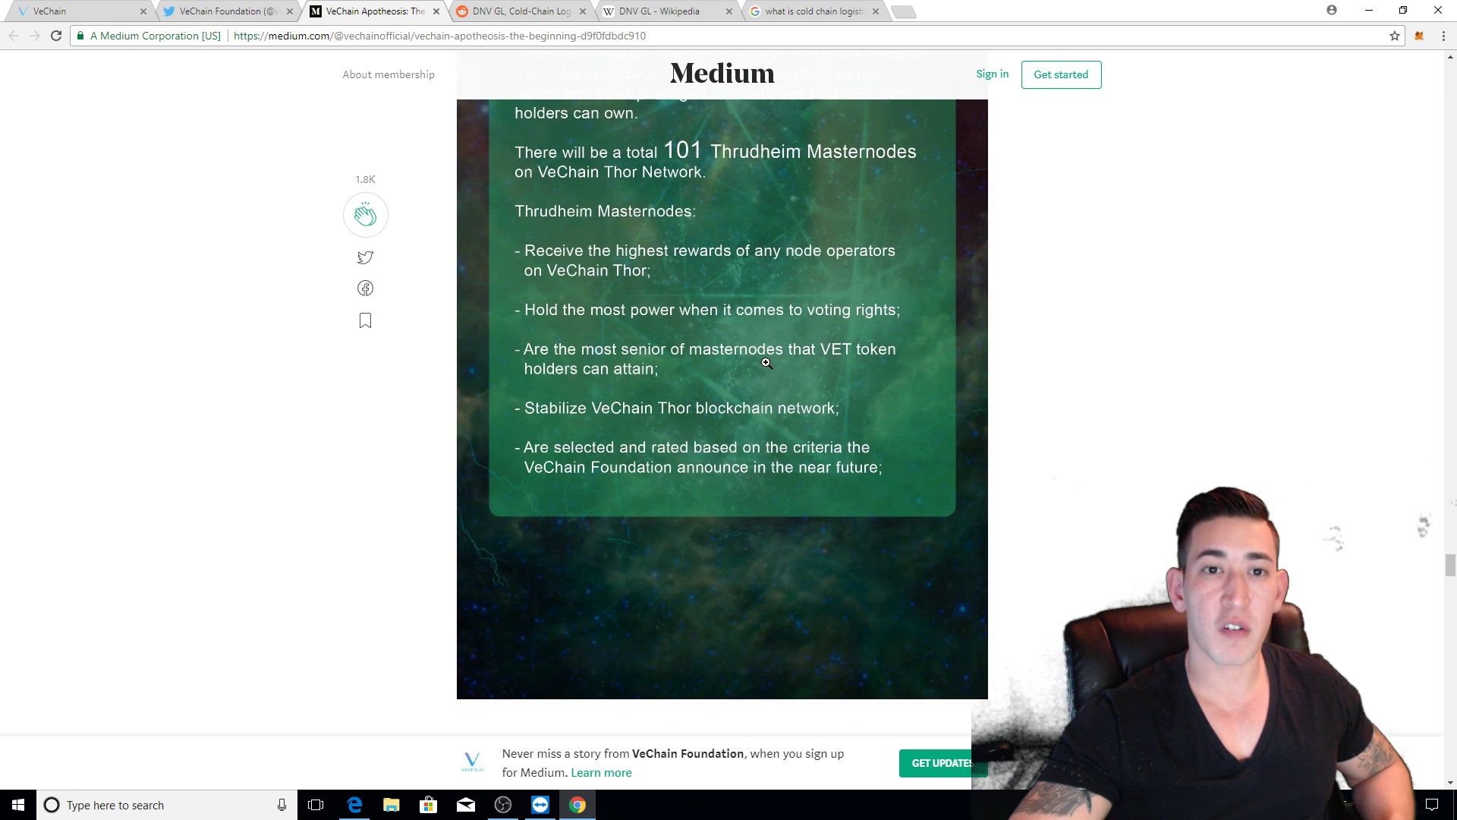
scroll(757, 308, "up", 3)
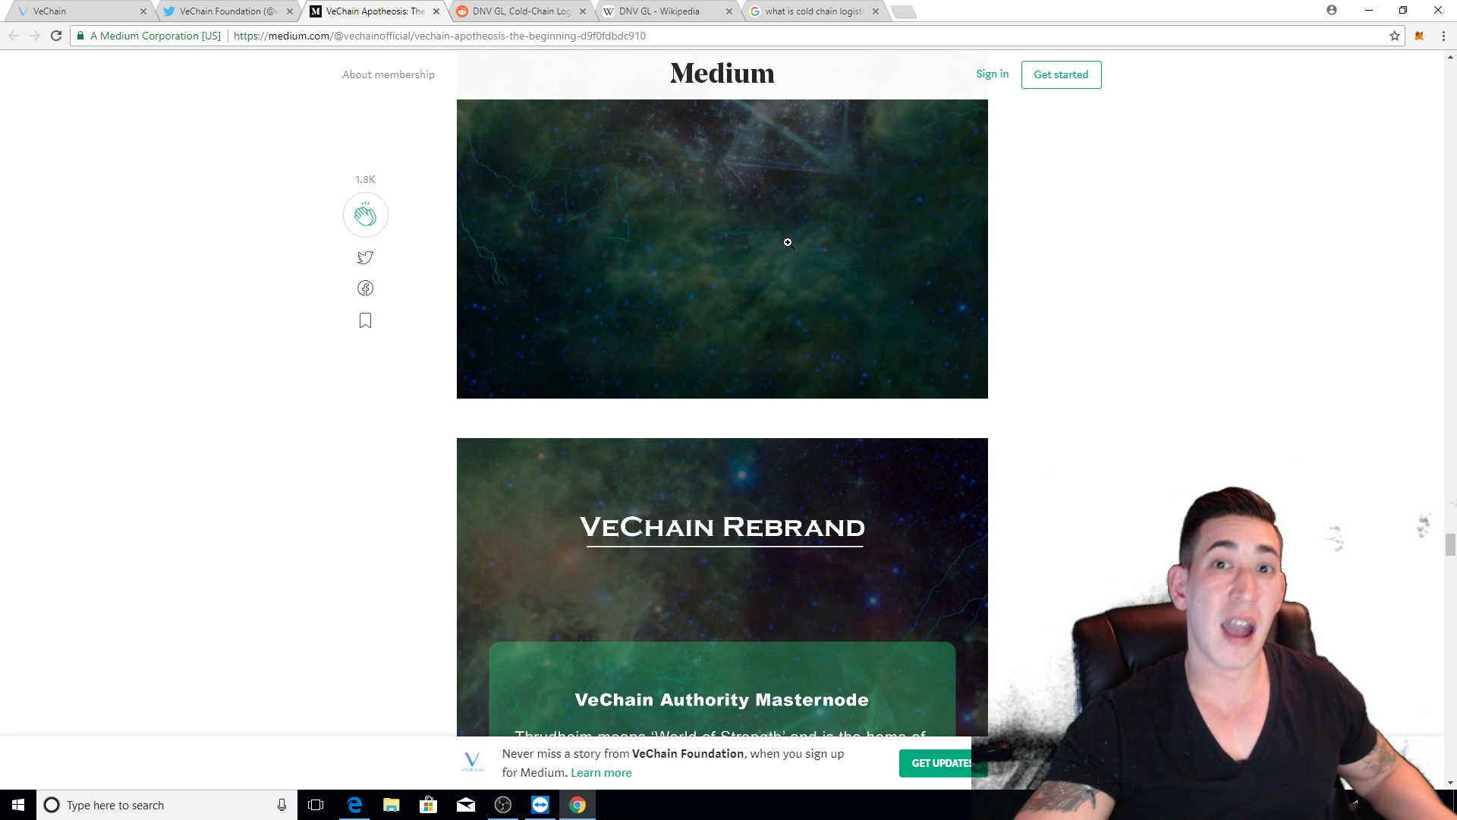
scroll(739, 300, "down", 3)
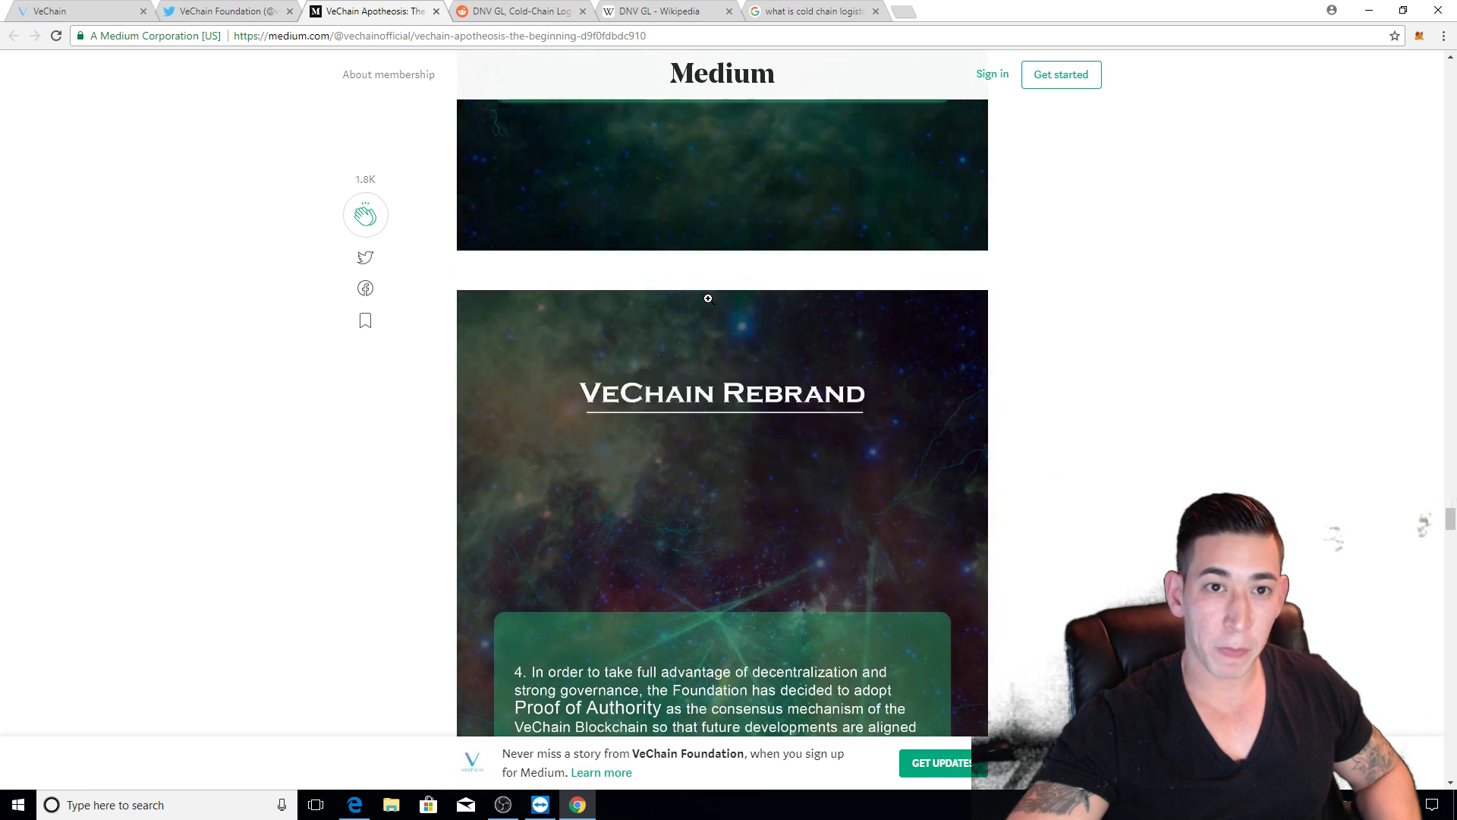
Bring up the Reddit post 'DNV GL, Cold-Chain Logistics, and the Power of VeChain Thor'
left_click(554, 14)
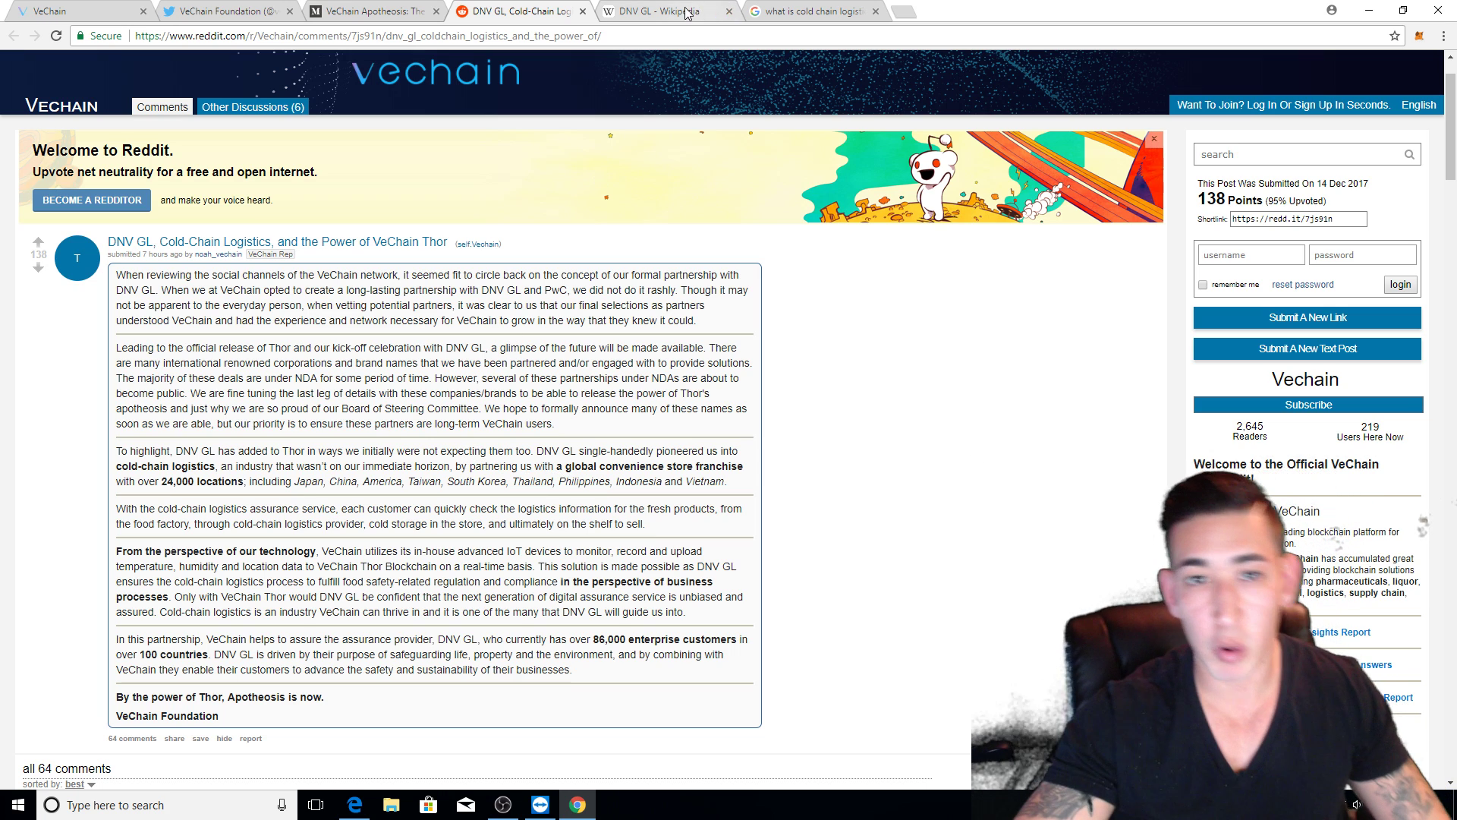
Show the Google results for 'what is cold chain logistics market', with Statista's definition
left_click(783, 15)
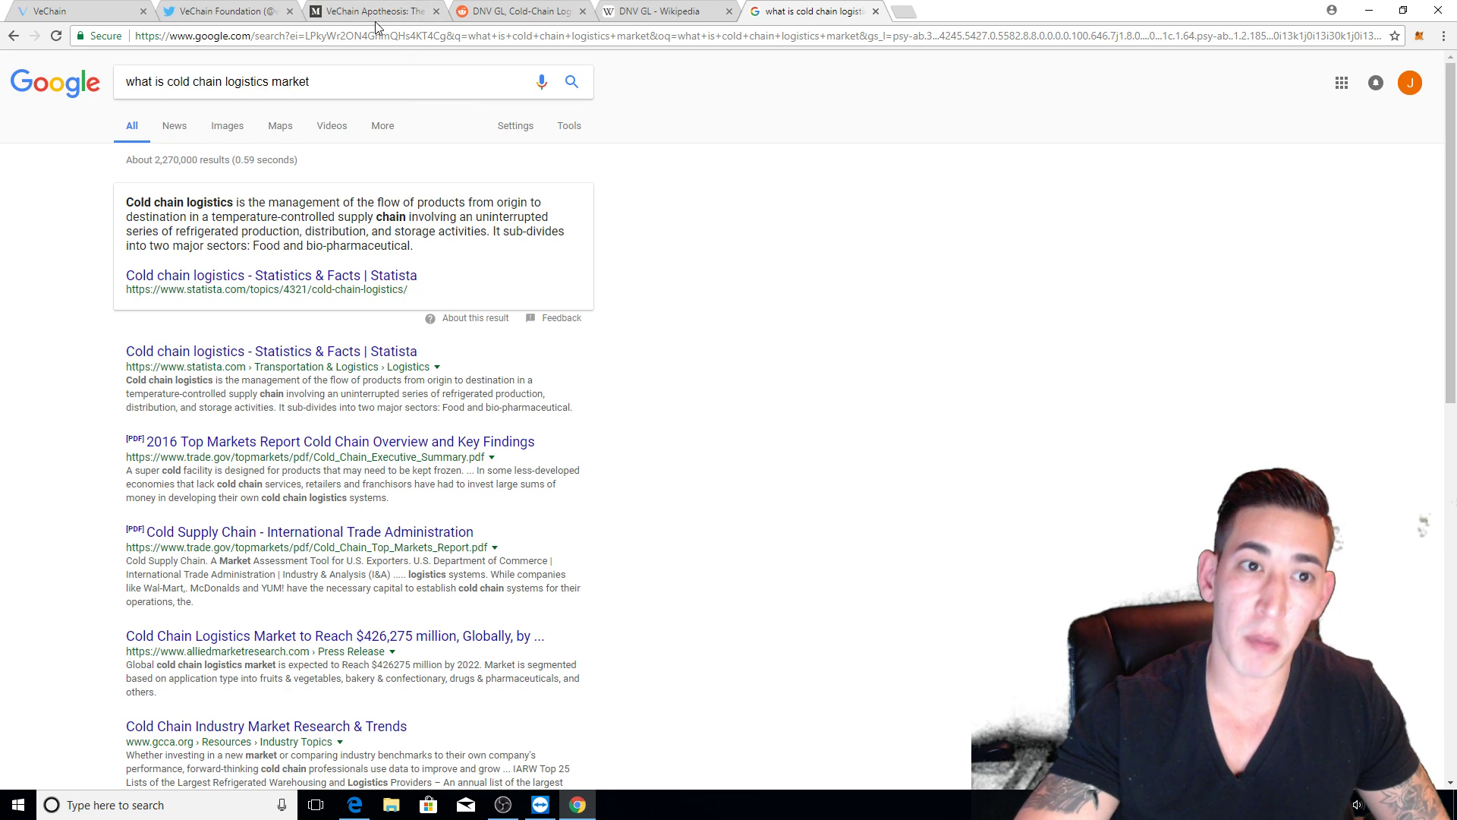
Revisit the DNV GL Reddit post, glance at the Apotheosis article, then show VeChain Foundation's Twitter
left_click(522, 14)
scroll(403, 450, "down", 1)
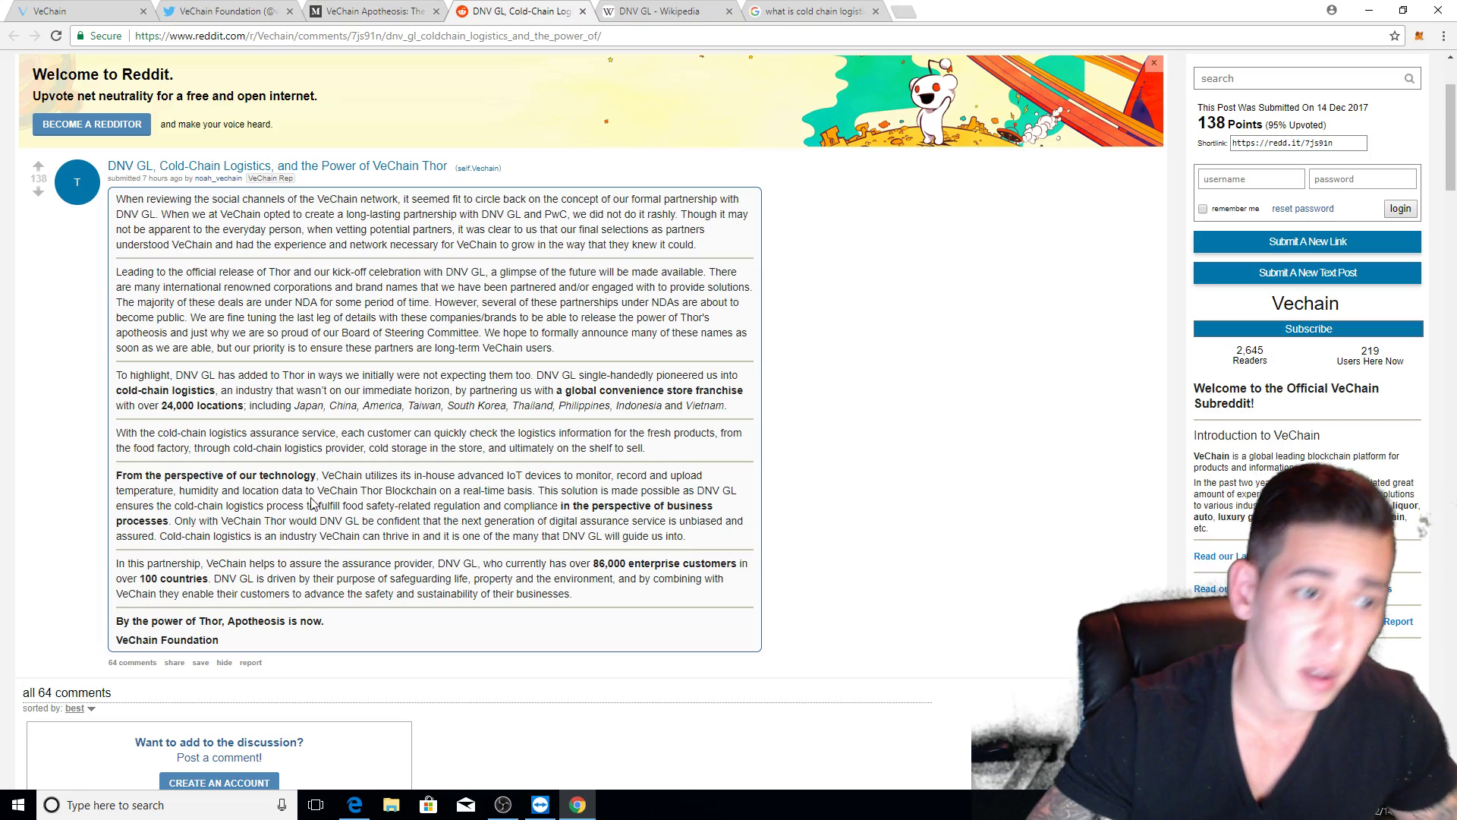
scroll(316, 286, "down", 3)
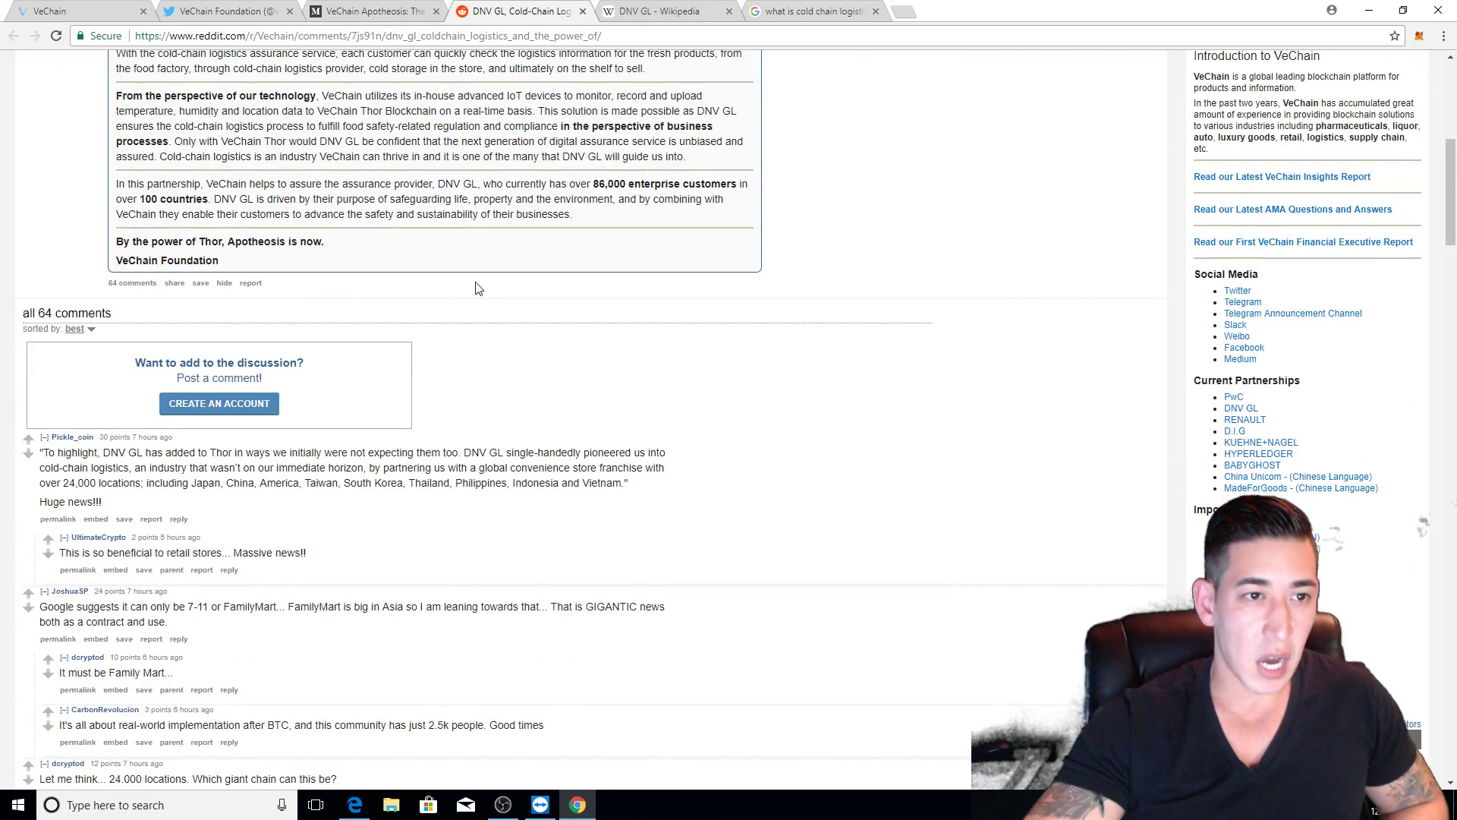
scroll(476, 288, "up", 4)
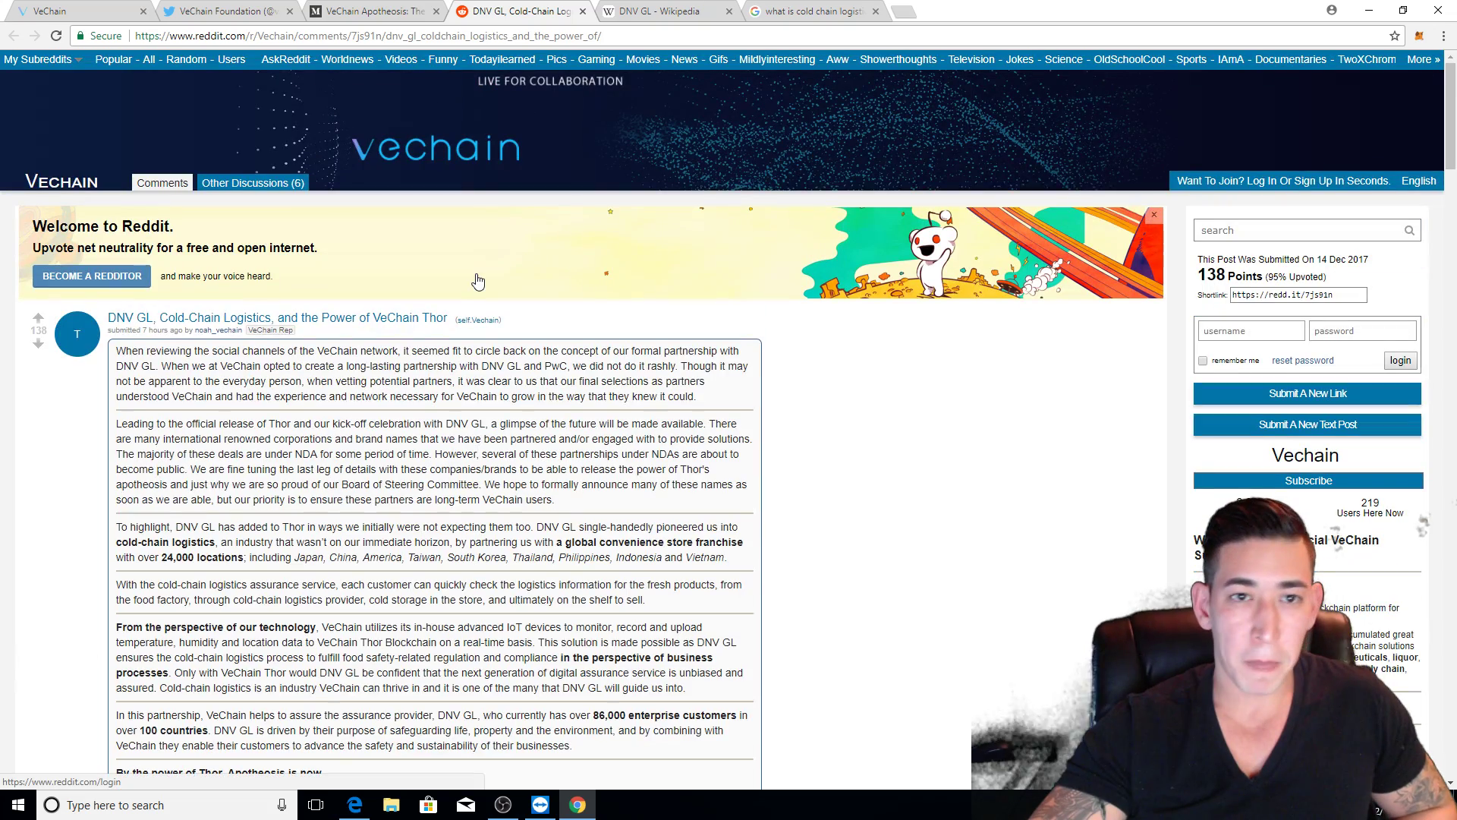
left_click(408, 10)
left_click(510, 10)
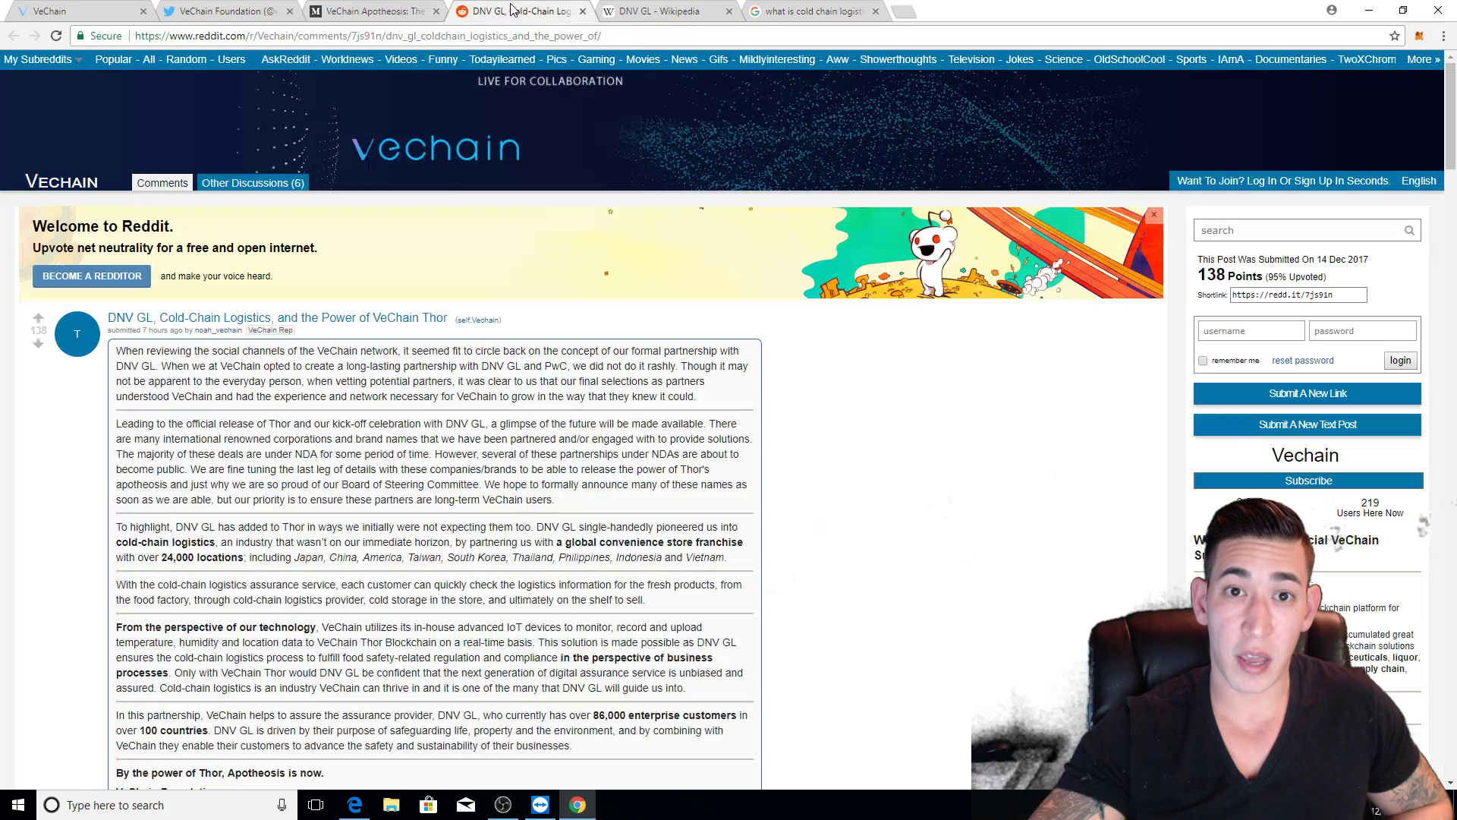
left_click(210, 12)
scroll(657, 279, "up", 4)
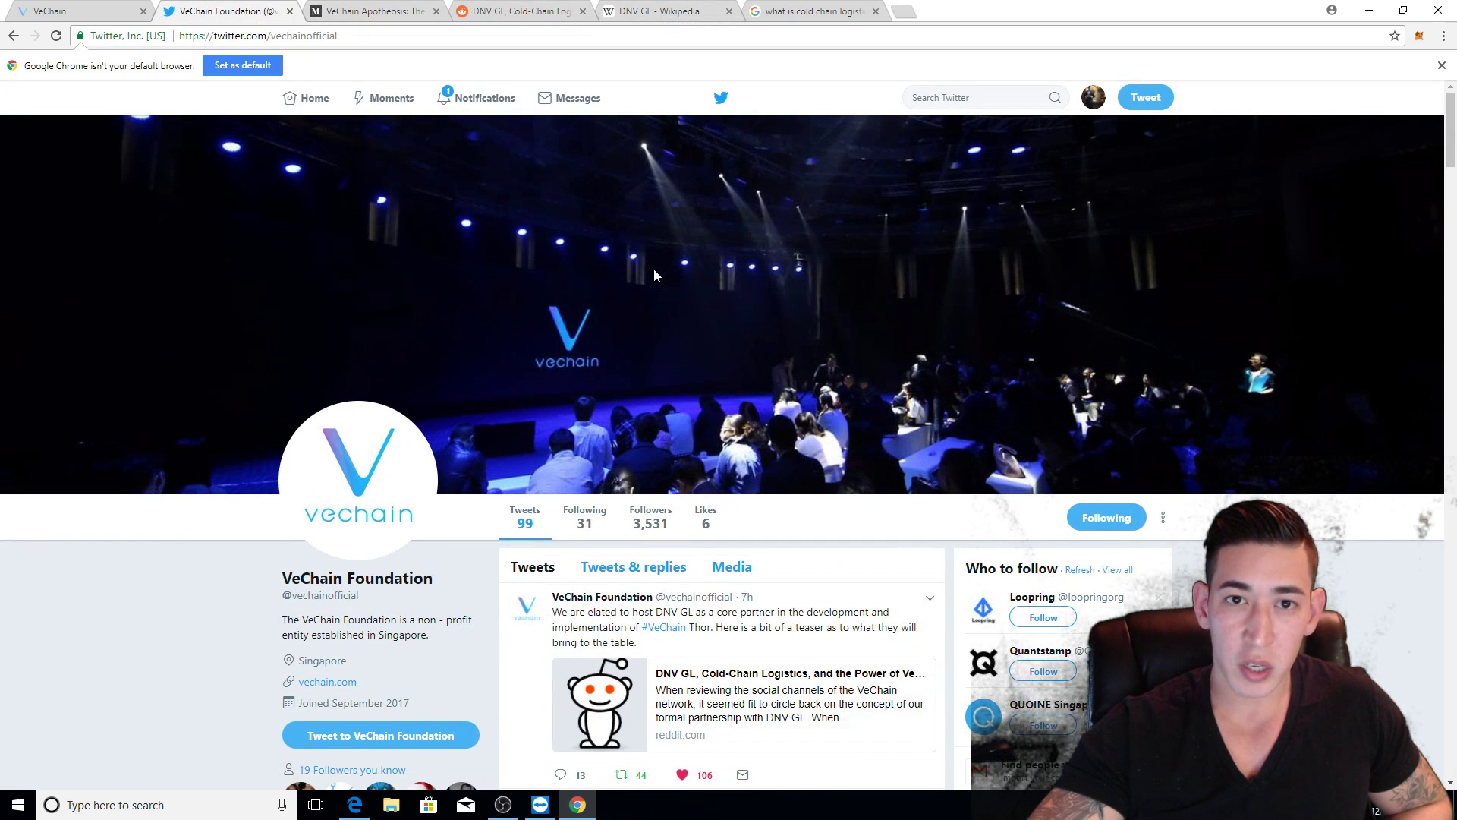